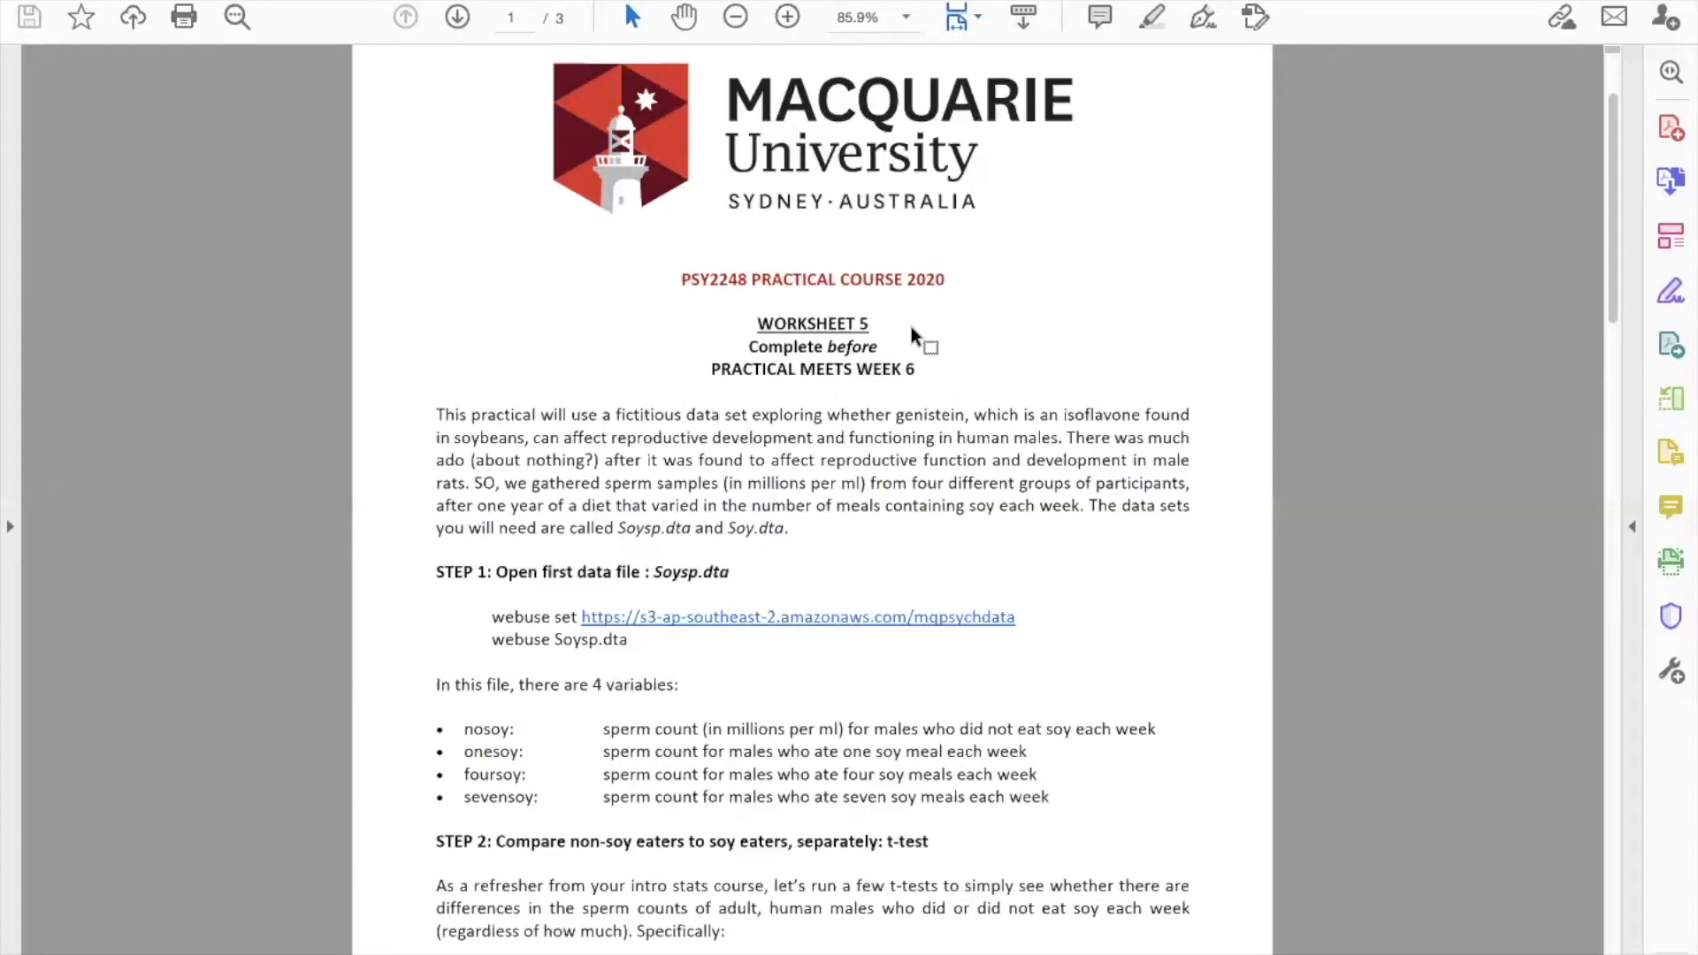
Highlight the worksheet's introductory paragraph, the variables nosoy, onesoy, foursoy and sevensoy, and the word "higher" in question 1
scroll(405, 226, down, 3)
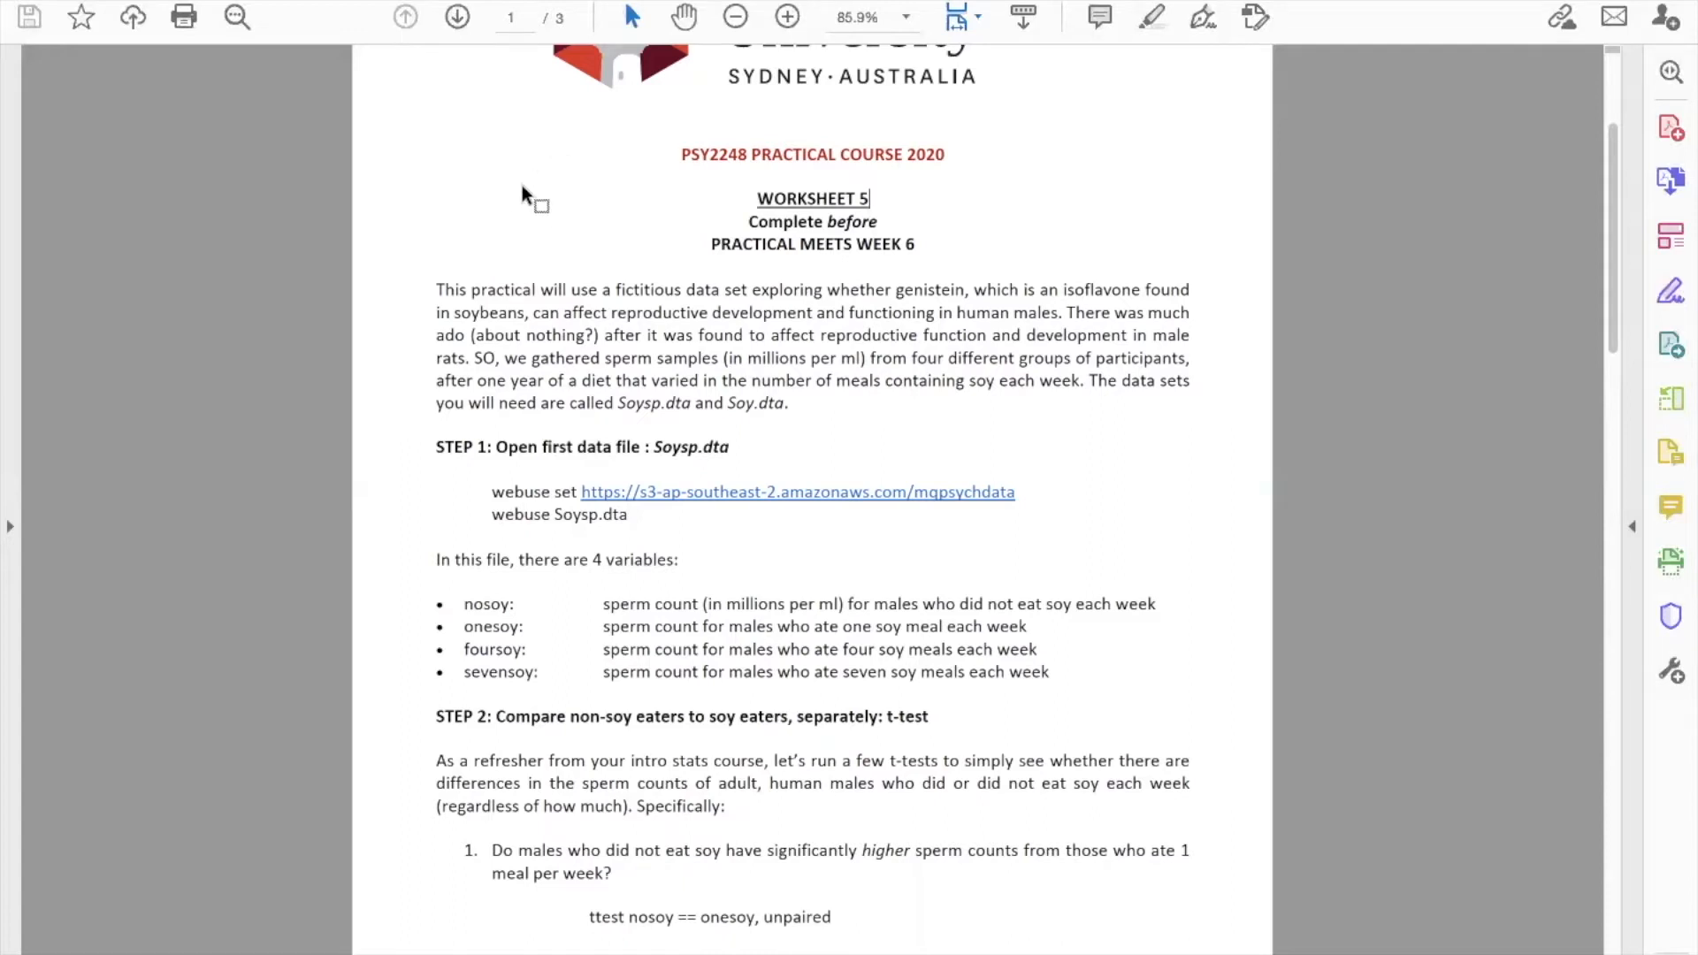
mouse_move(440, 262)
mouse_down()
mouse_move(409, 267)
mouse_move(403, 431)
mouse_move(440, 434)
mouse_up()
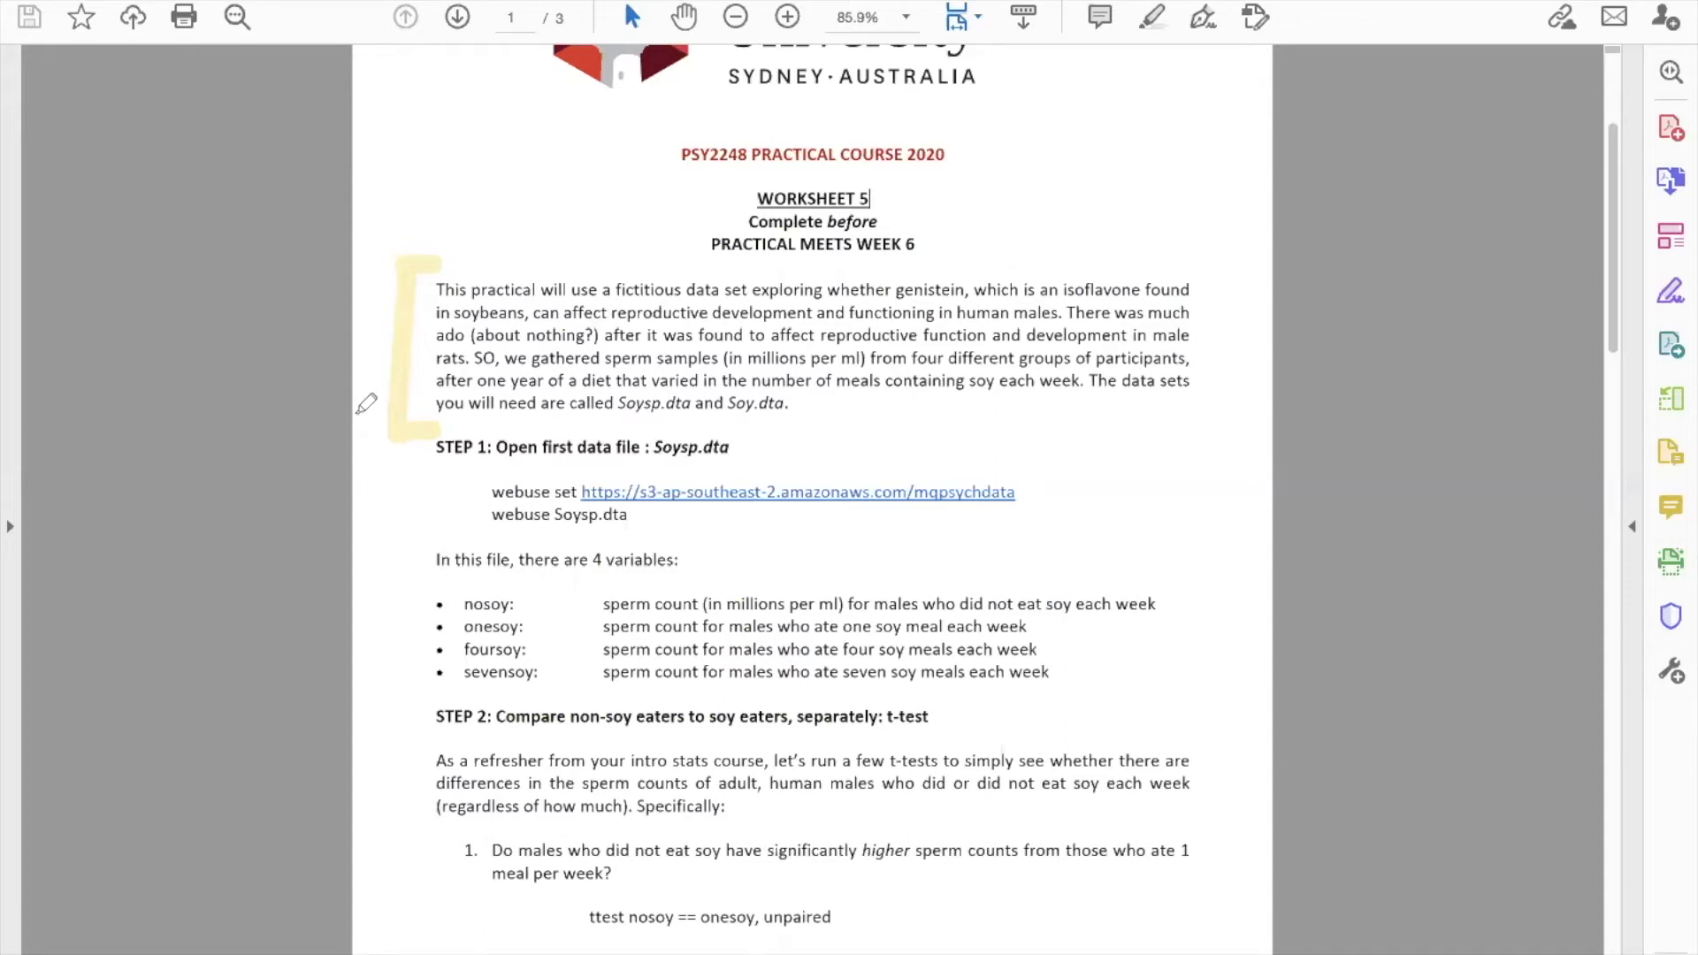
click(422, 607)
drag(438, 609, 524, 602)
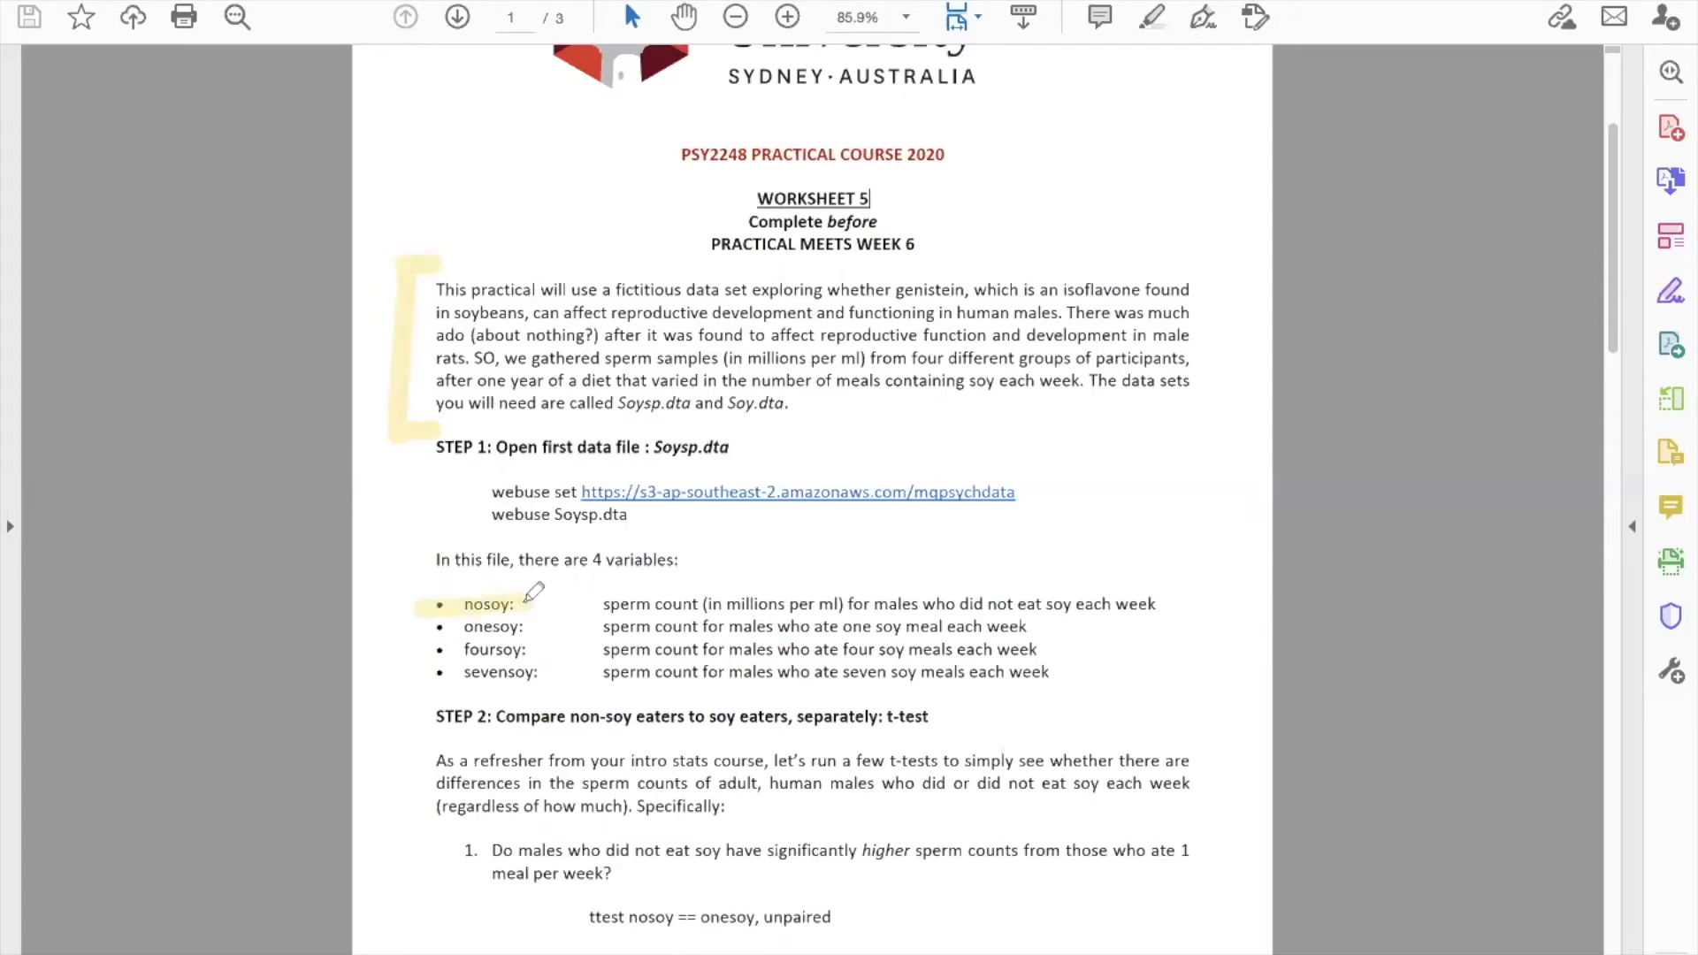
drag(423, 627, 522, 626)
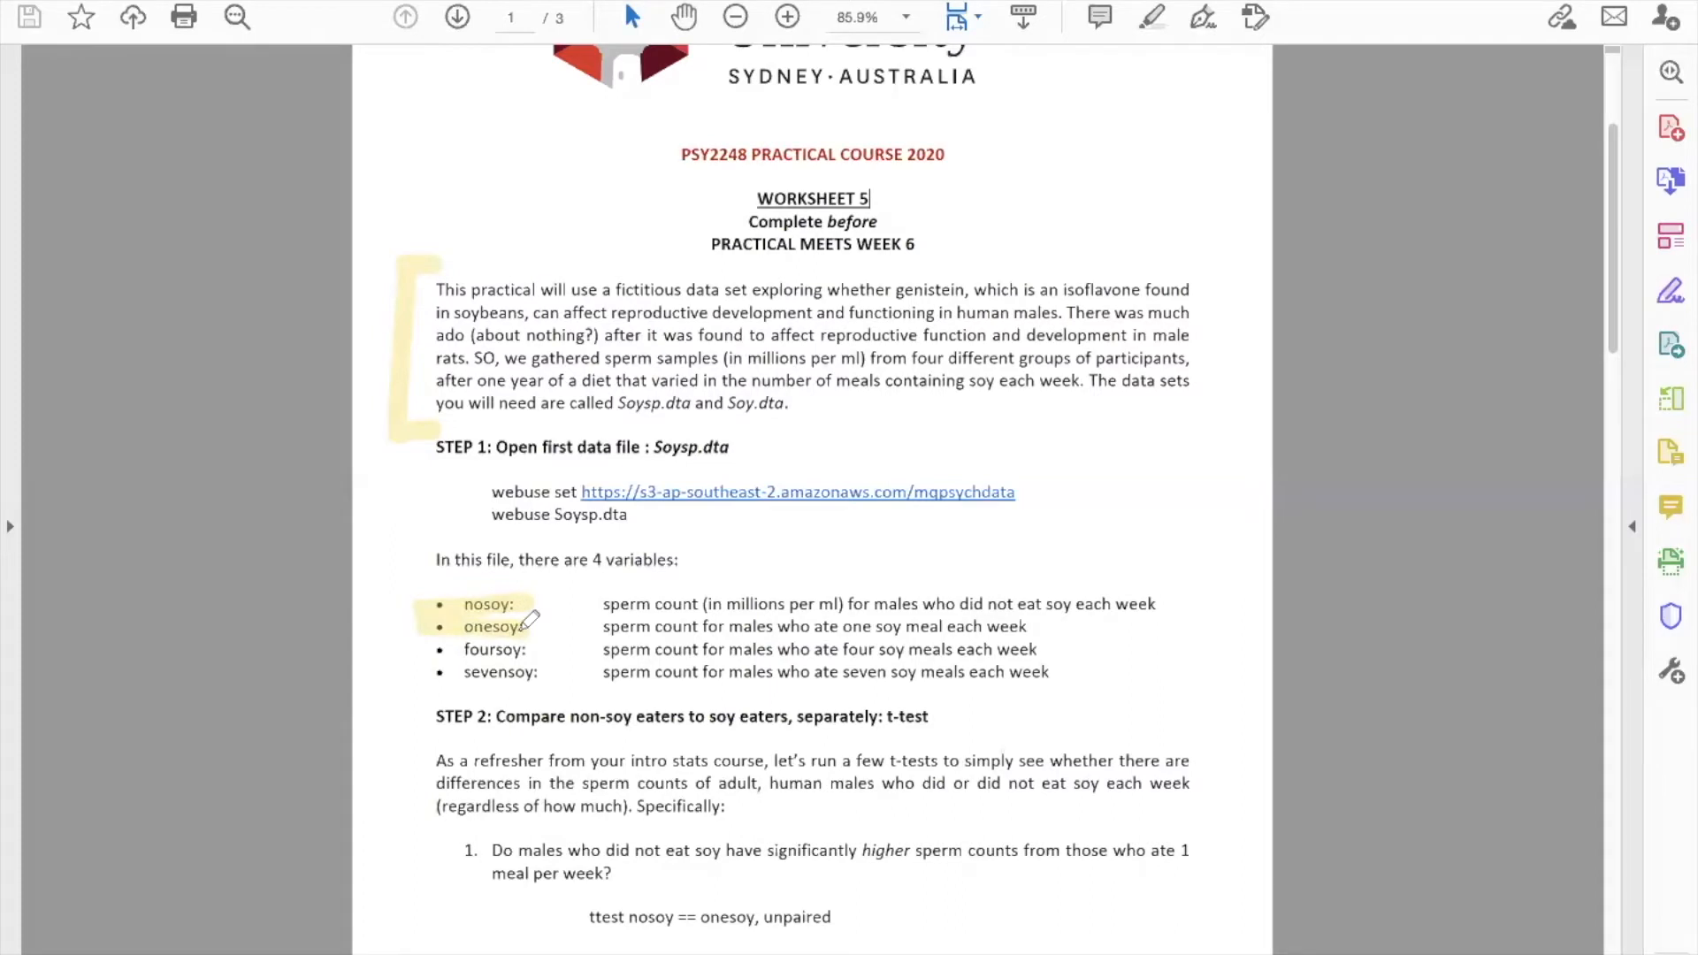
drag(429, 650, 532, 643)
drag(423, 674, 548, 674)
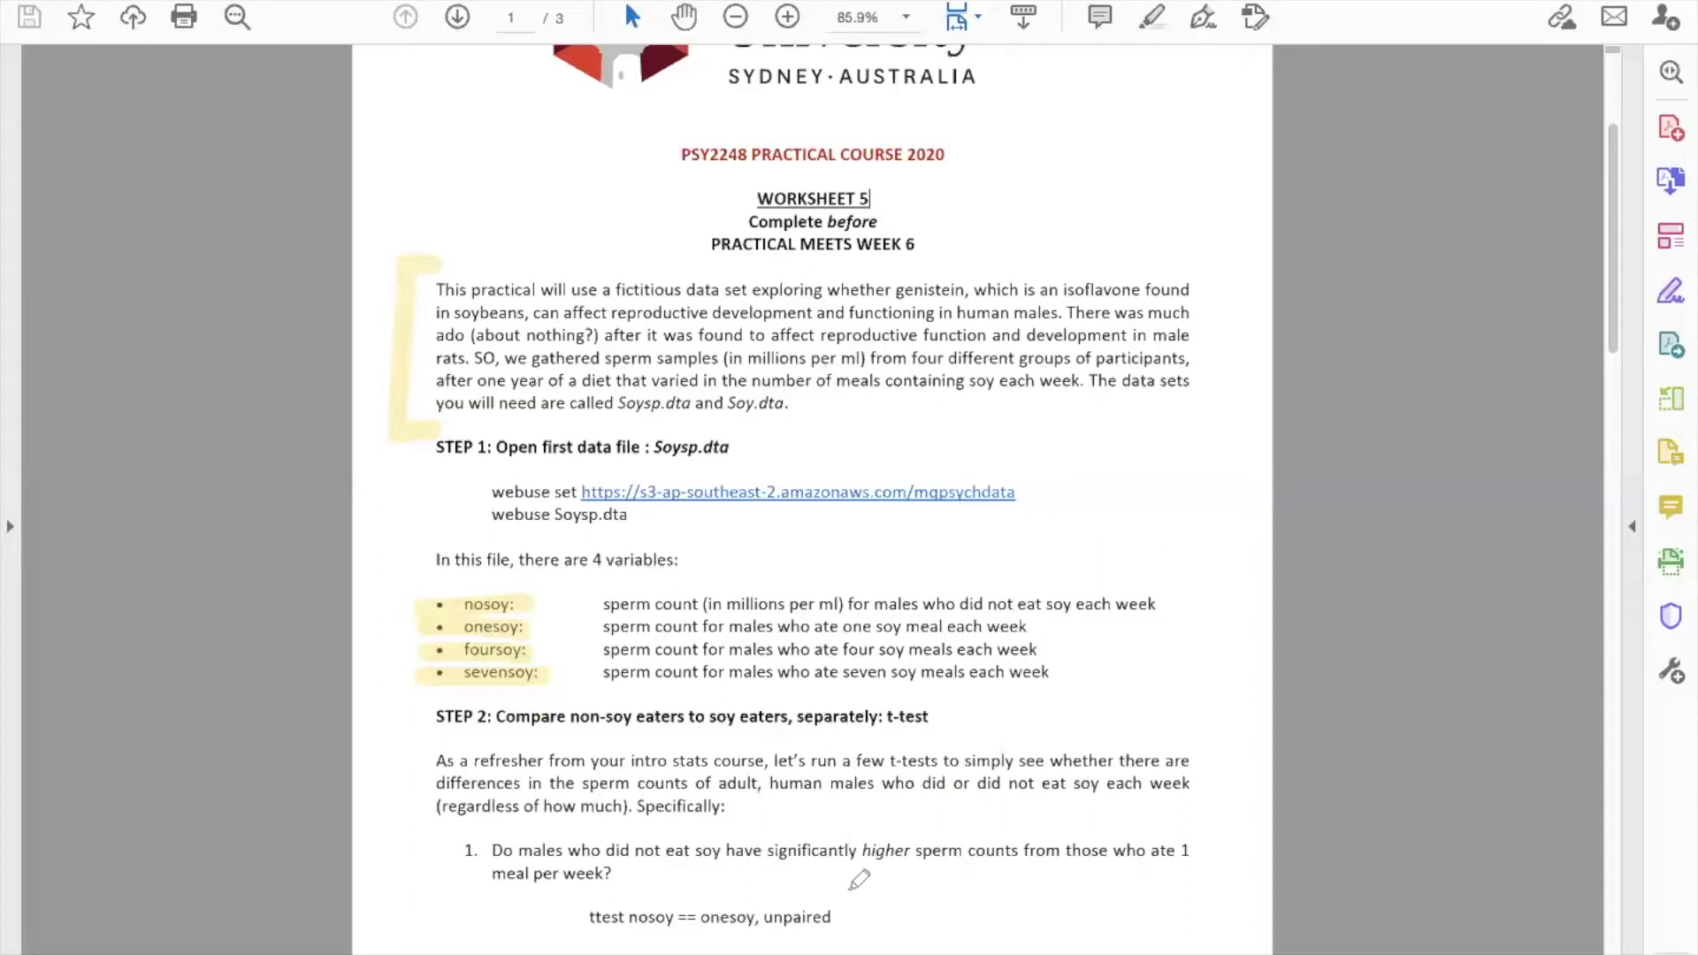
drag(858, 853, 925, 835)
Bring questions 2 and 3 into view and clear all drawings from the screen
drag(1610, 190, 1609, 364)
click(1022, 141)
click(1022, 130)
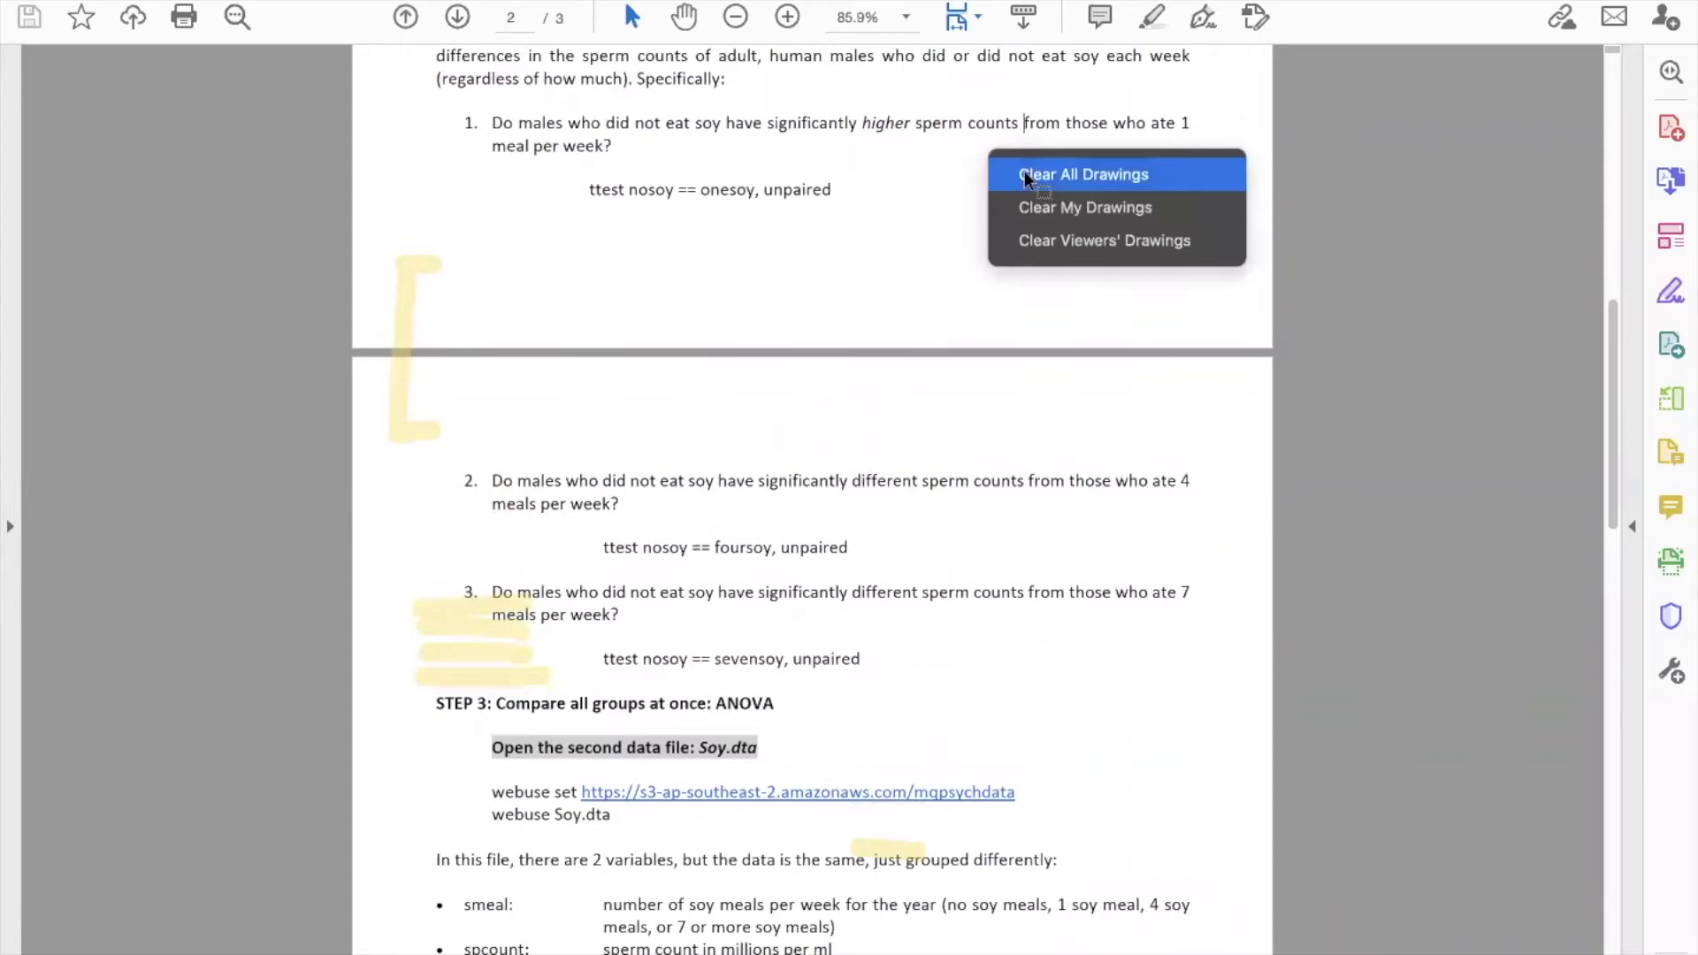
click(1026, 175)
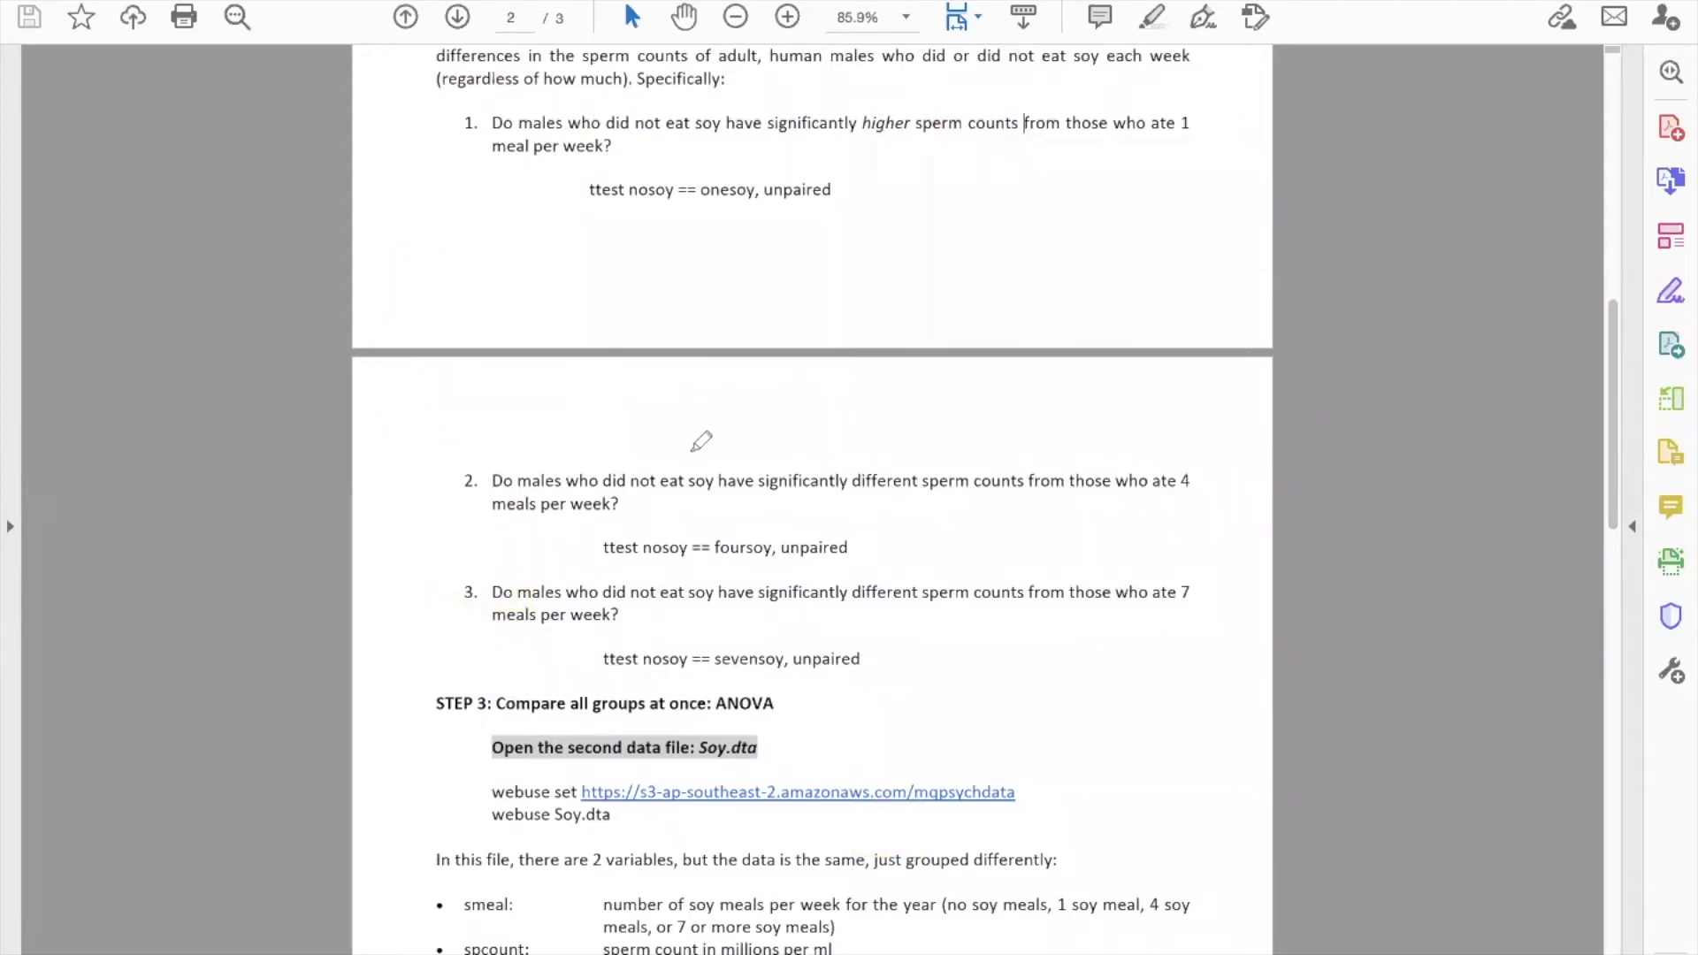
Highlight "significantly different" and the meals-per-week groups in questions 2 and 3, plus "not eat soy" in question 2
drag(631, 482, 715, 478)
drag(1150, 481, 1194, 482)
drag(490, 502, 603, 501)
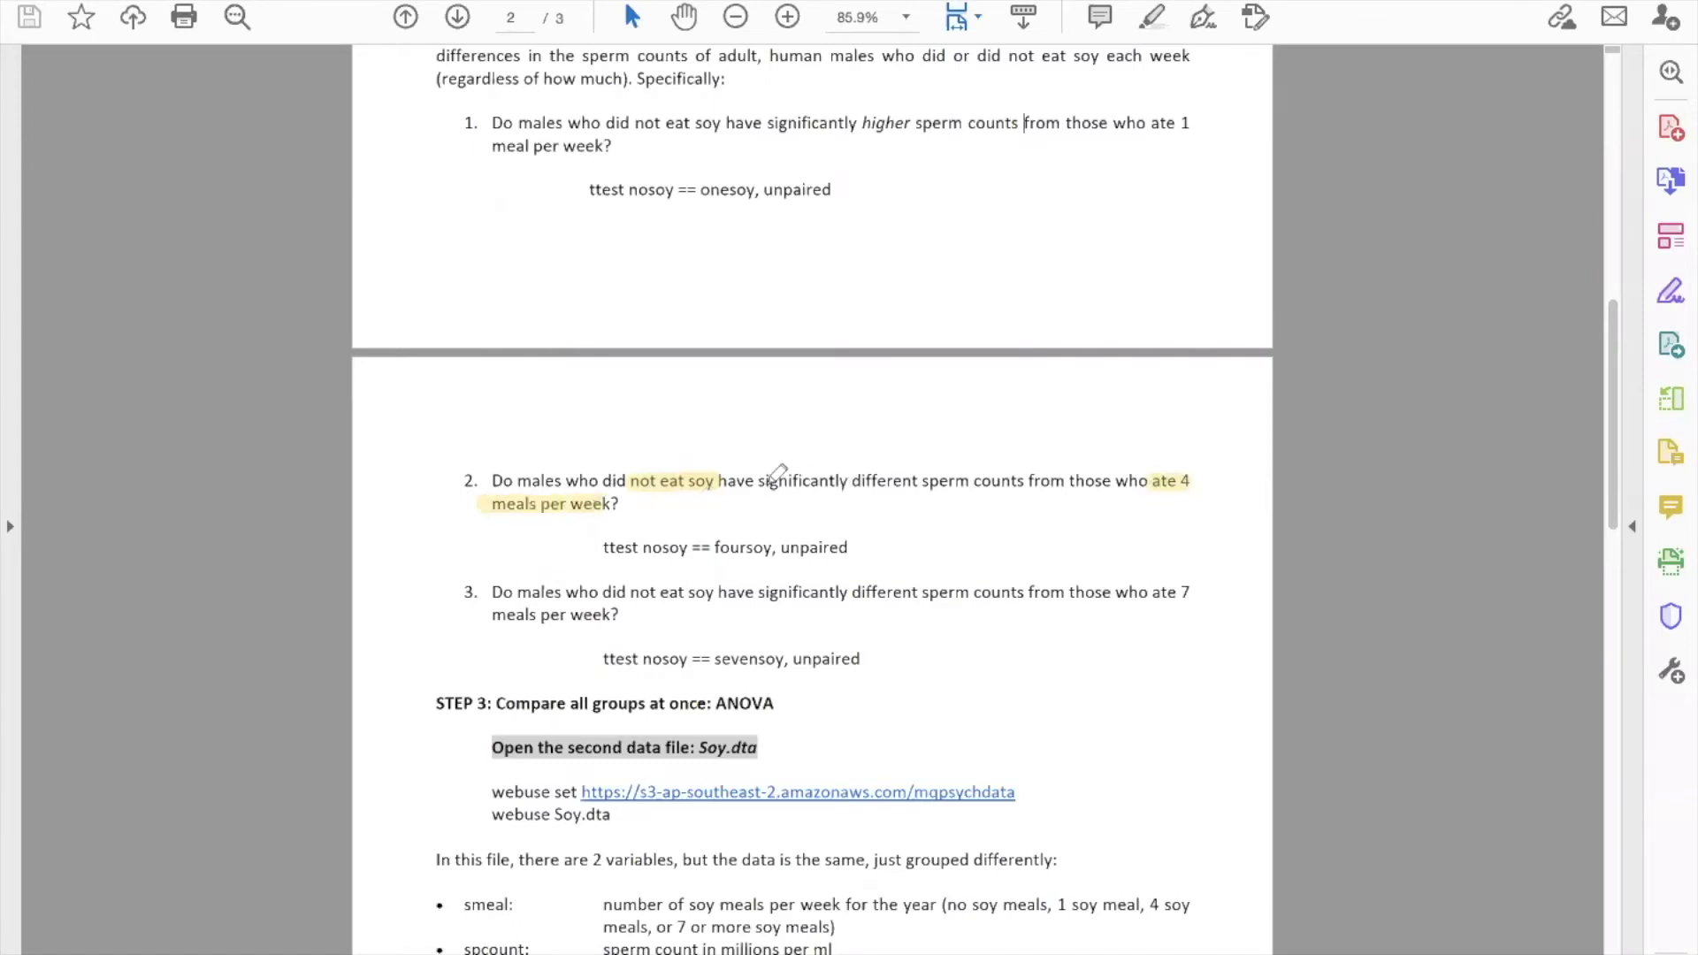
drag(759, 482, 917, 481)
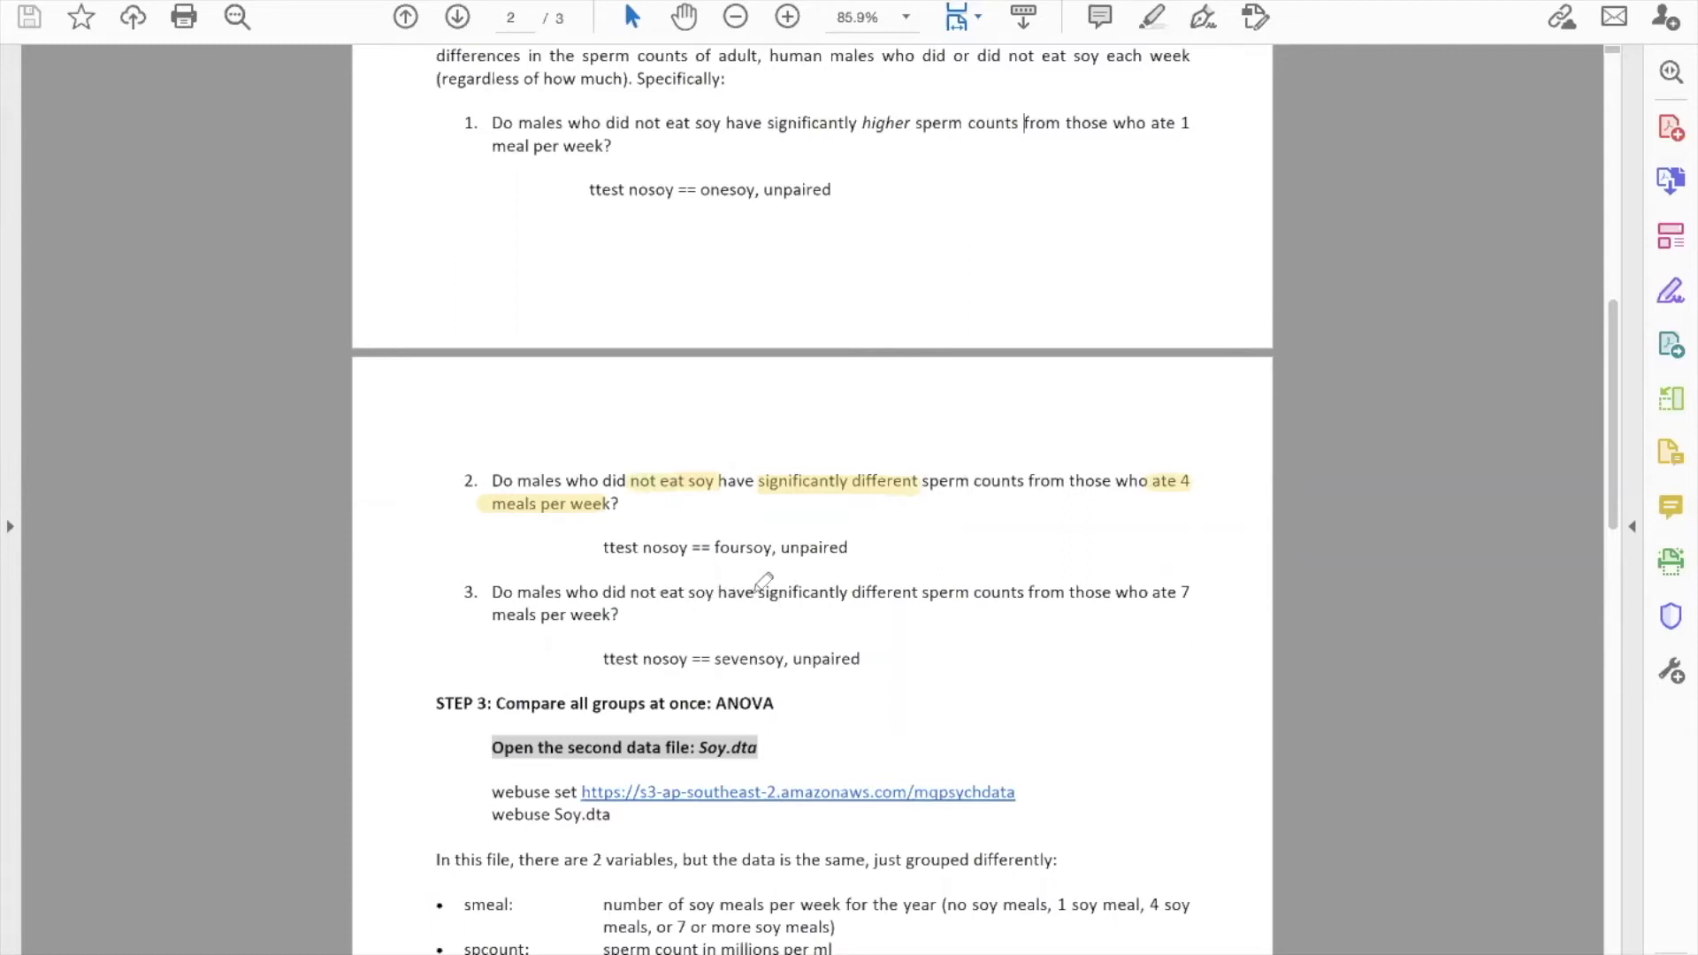
drag(760, 590, 925, 587)
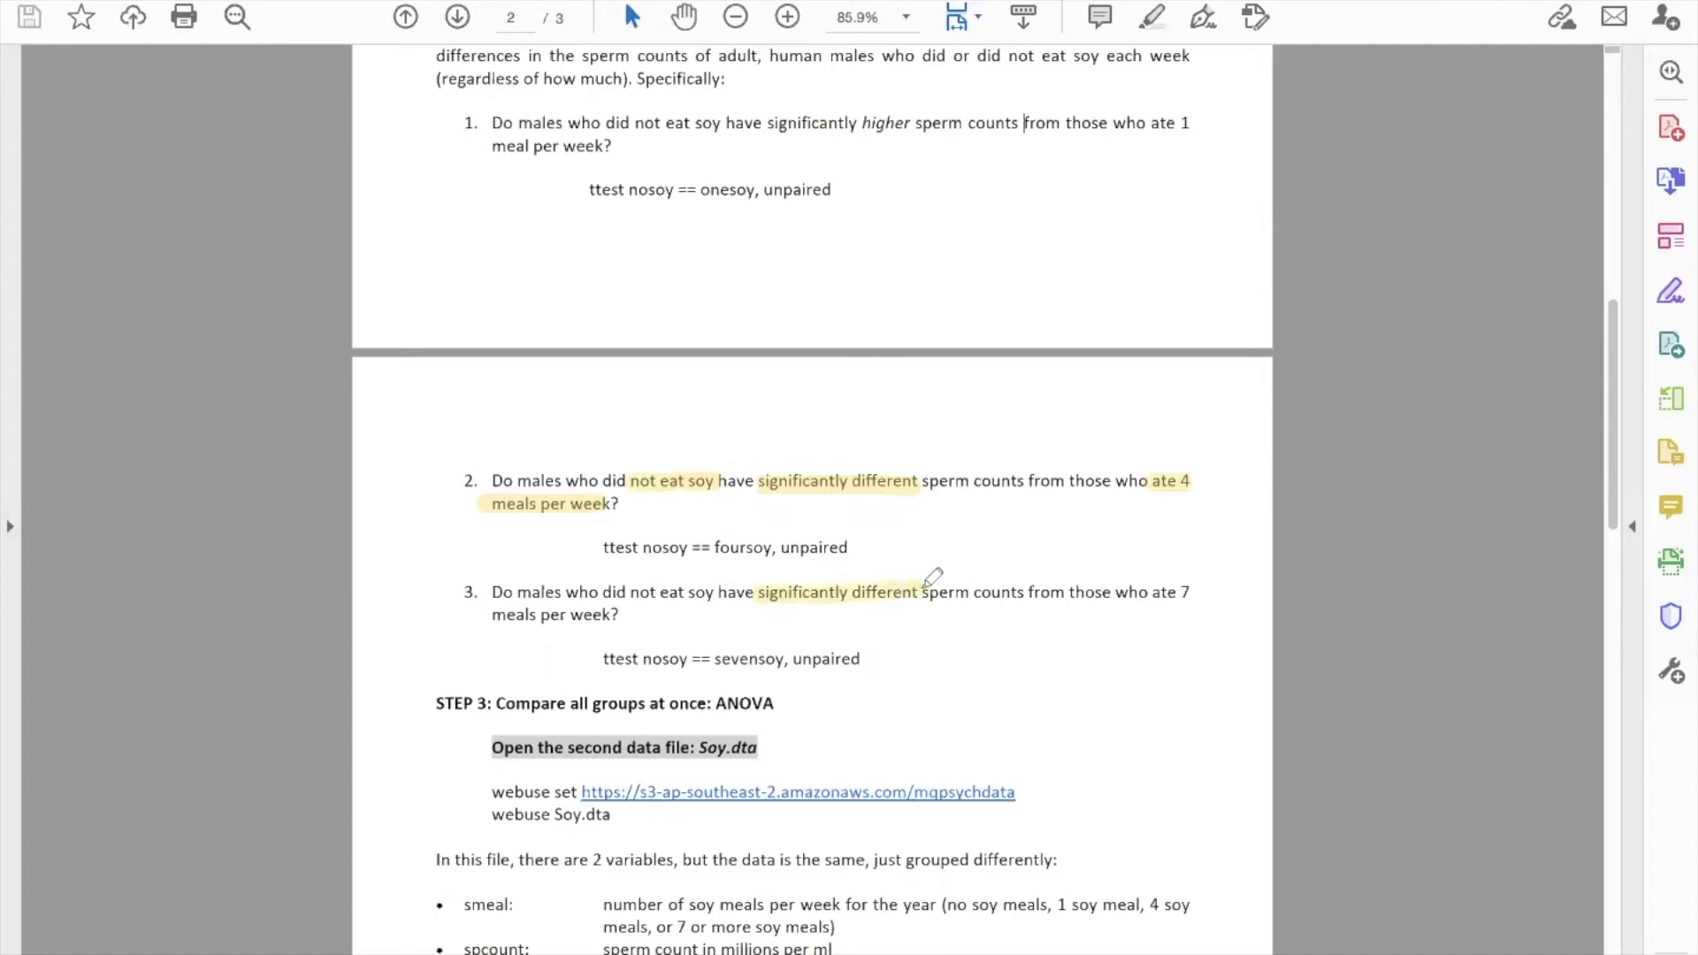
drag(1157, 585, 1192, 585)
drag(484, 612, 627, 615)
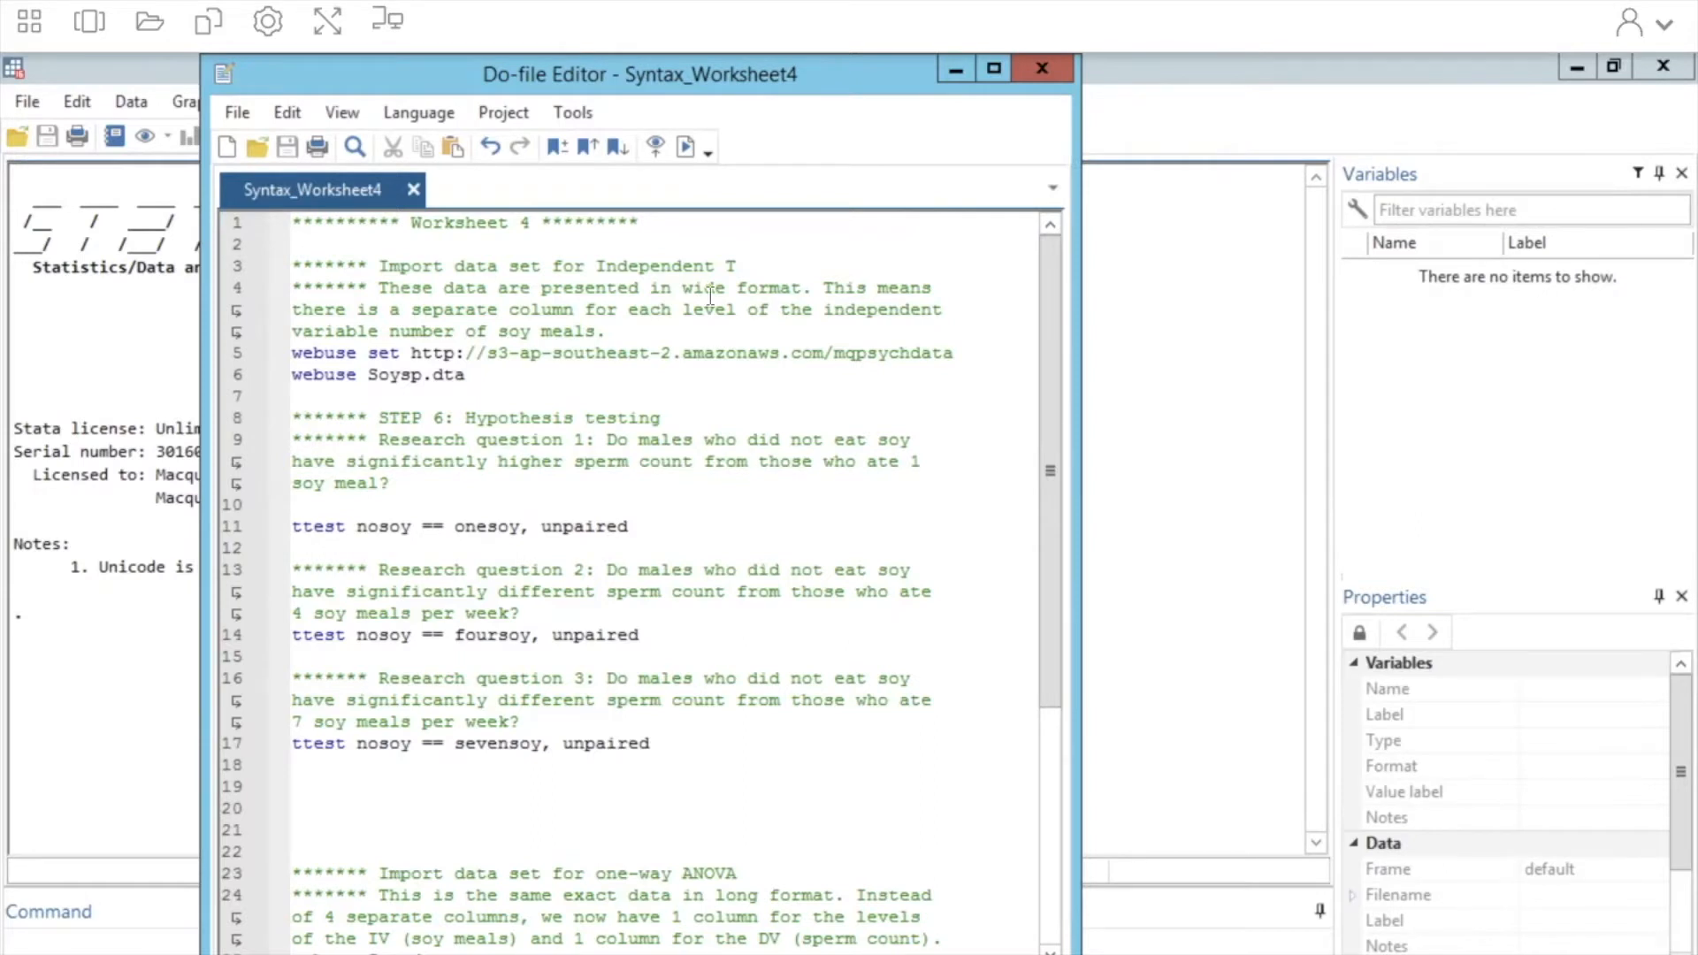
Run the two webuse commands on lines 5 and 6 to load Soysp.dta, and open the data set in the Data Editor
drag(486, 369, 271, 365)
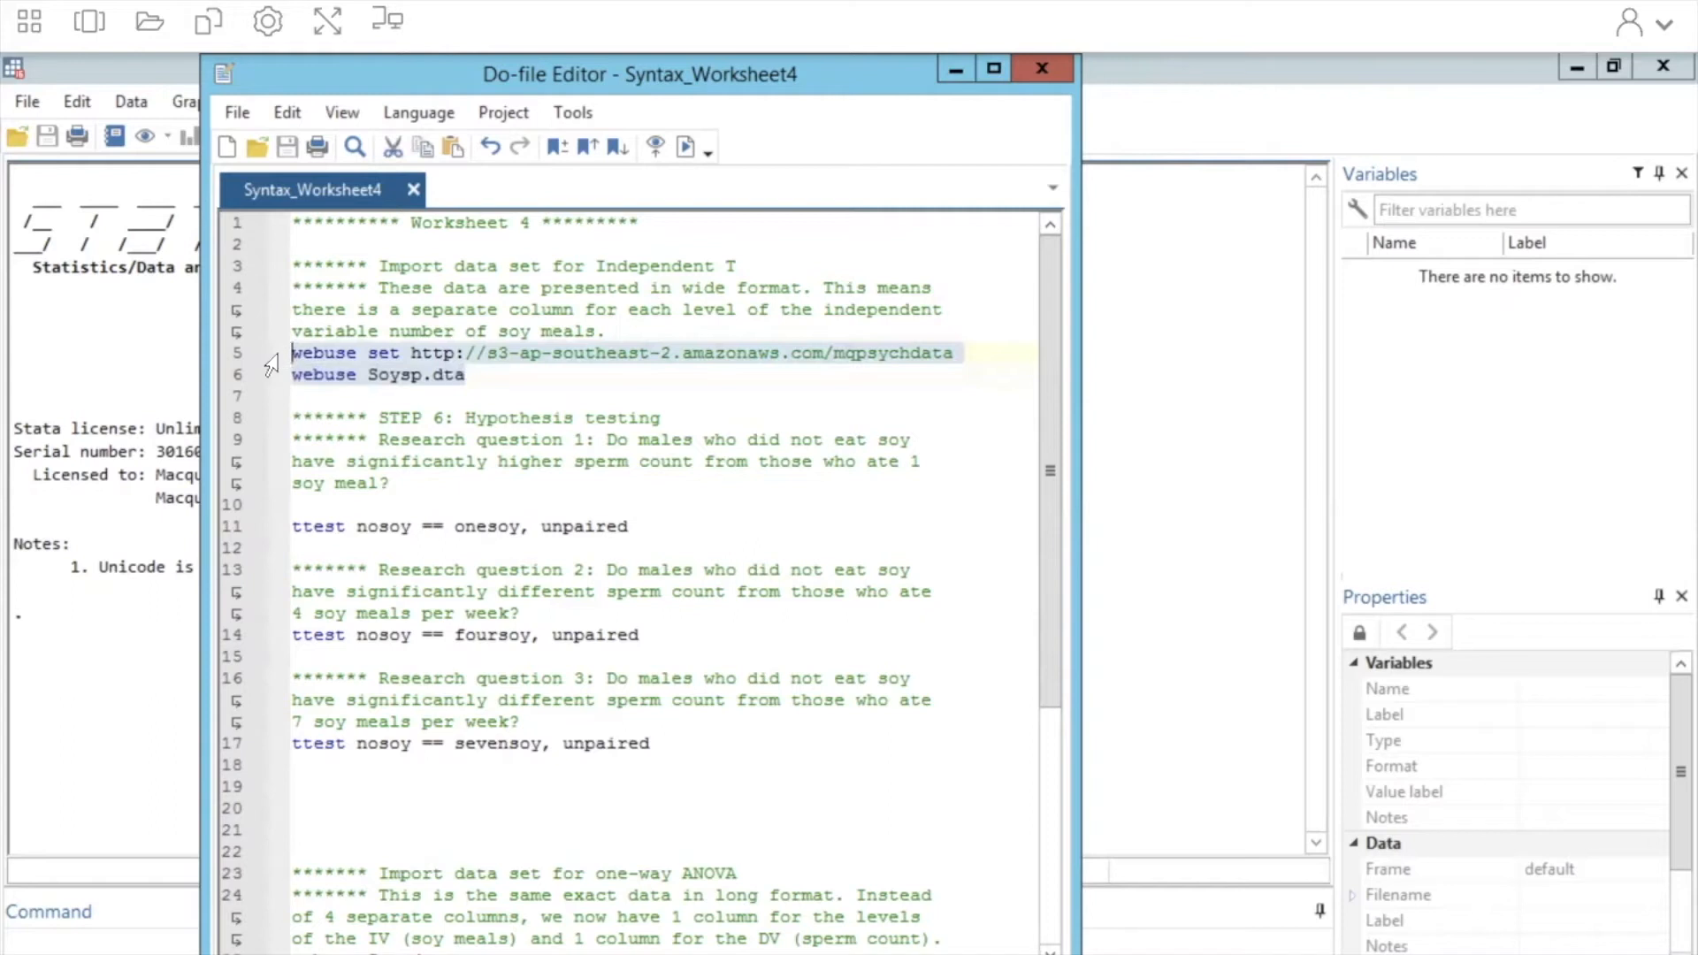
click(686, 146)
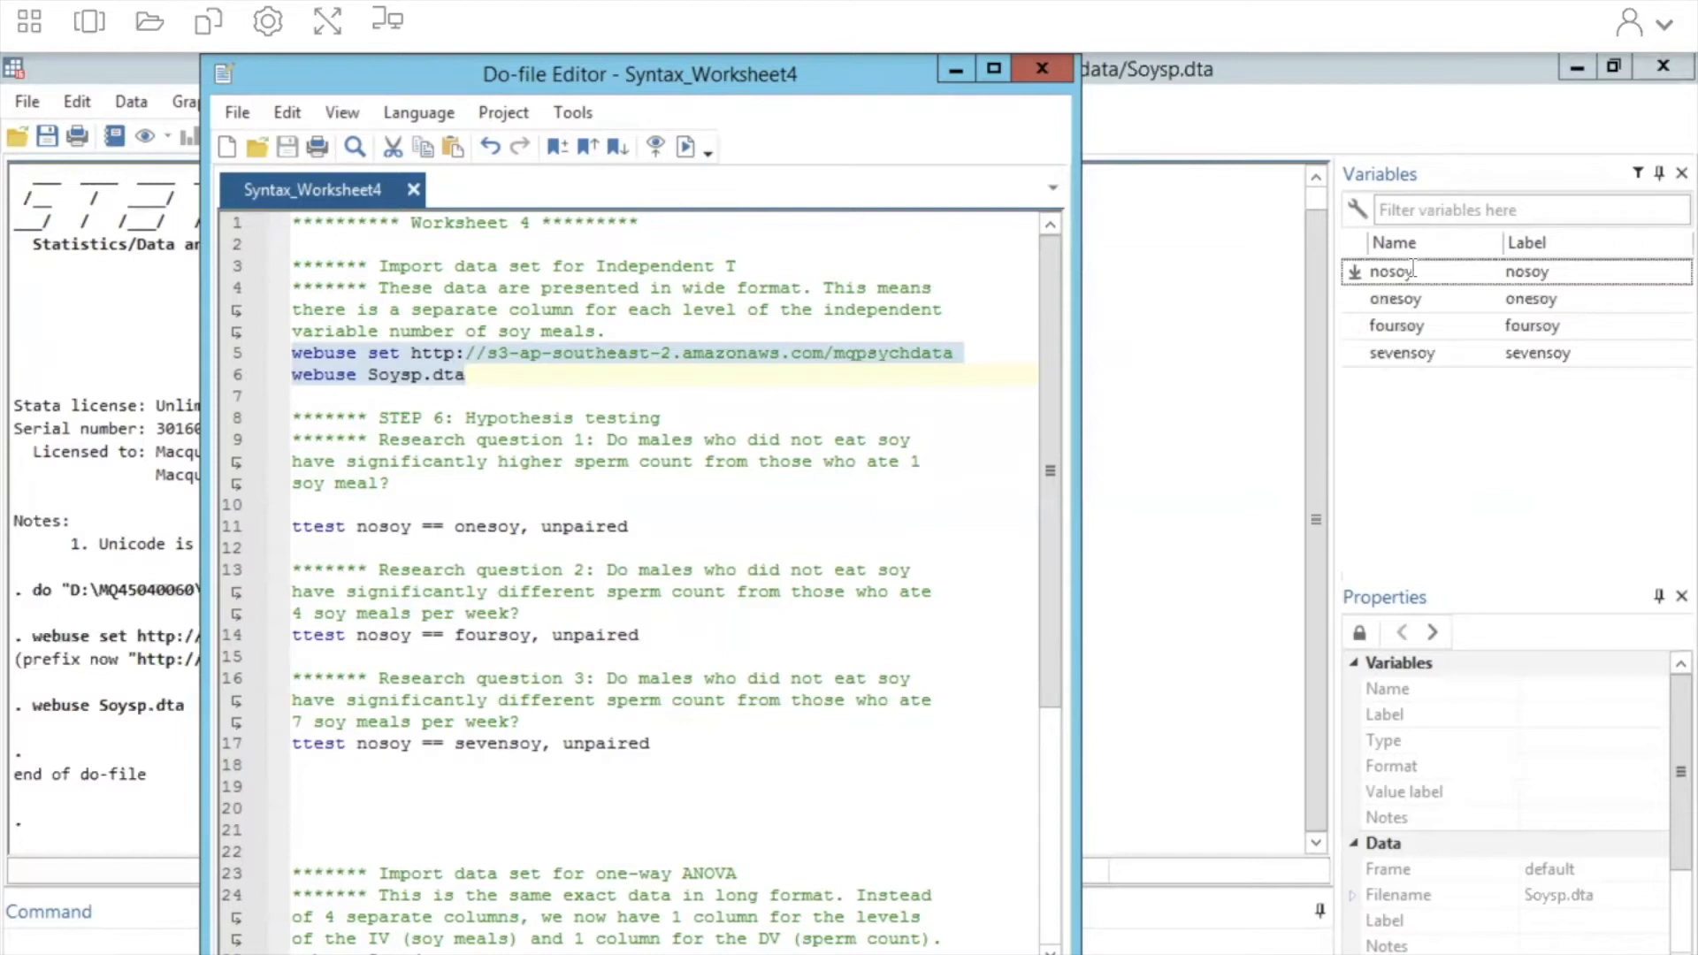
drag(476, 76, 773, 76)
click(292, 135)
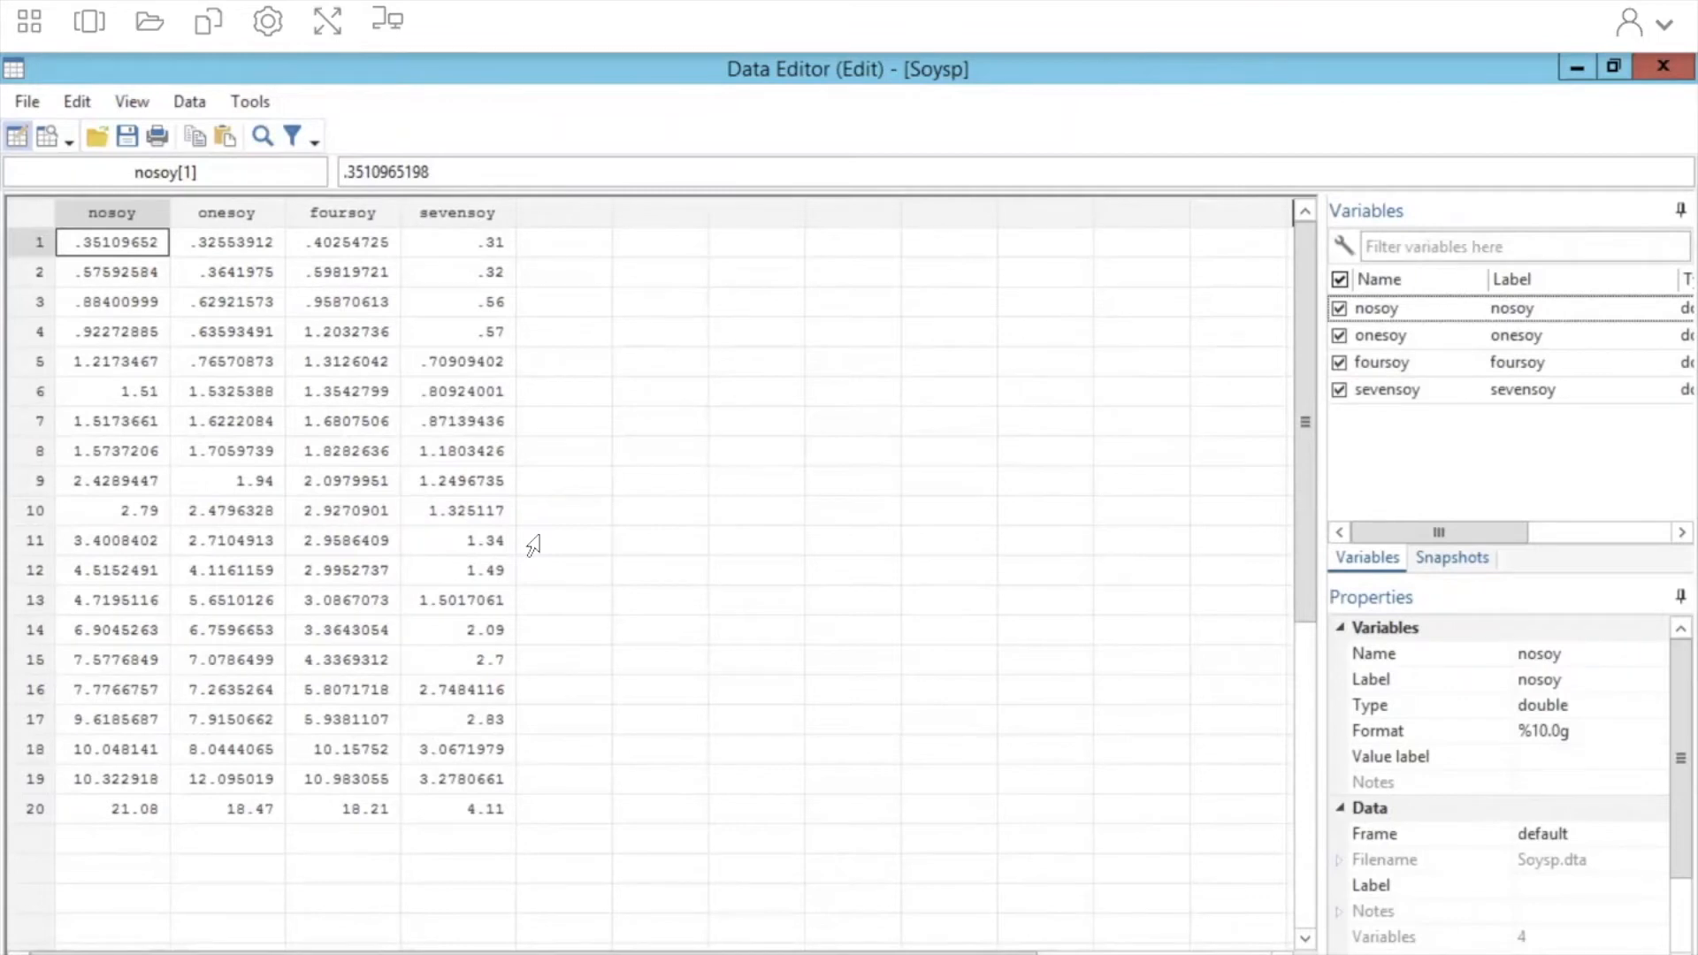
Return to the Syntax_Worksheet4 do-file, run "ttest nosoy == onesoy, unpaired", and bring up the main Stata results window
click(88, 27)
click(188, 683)
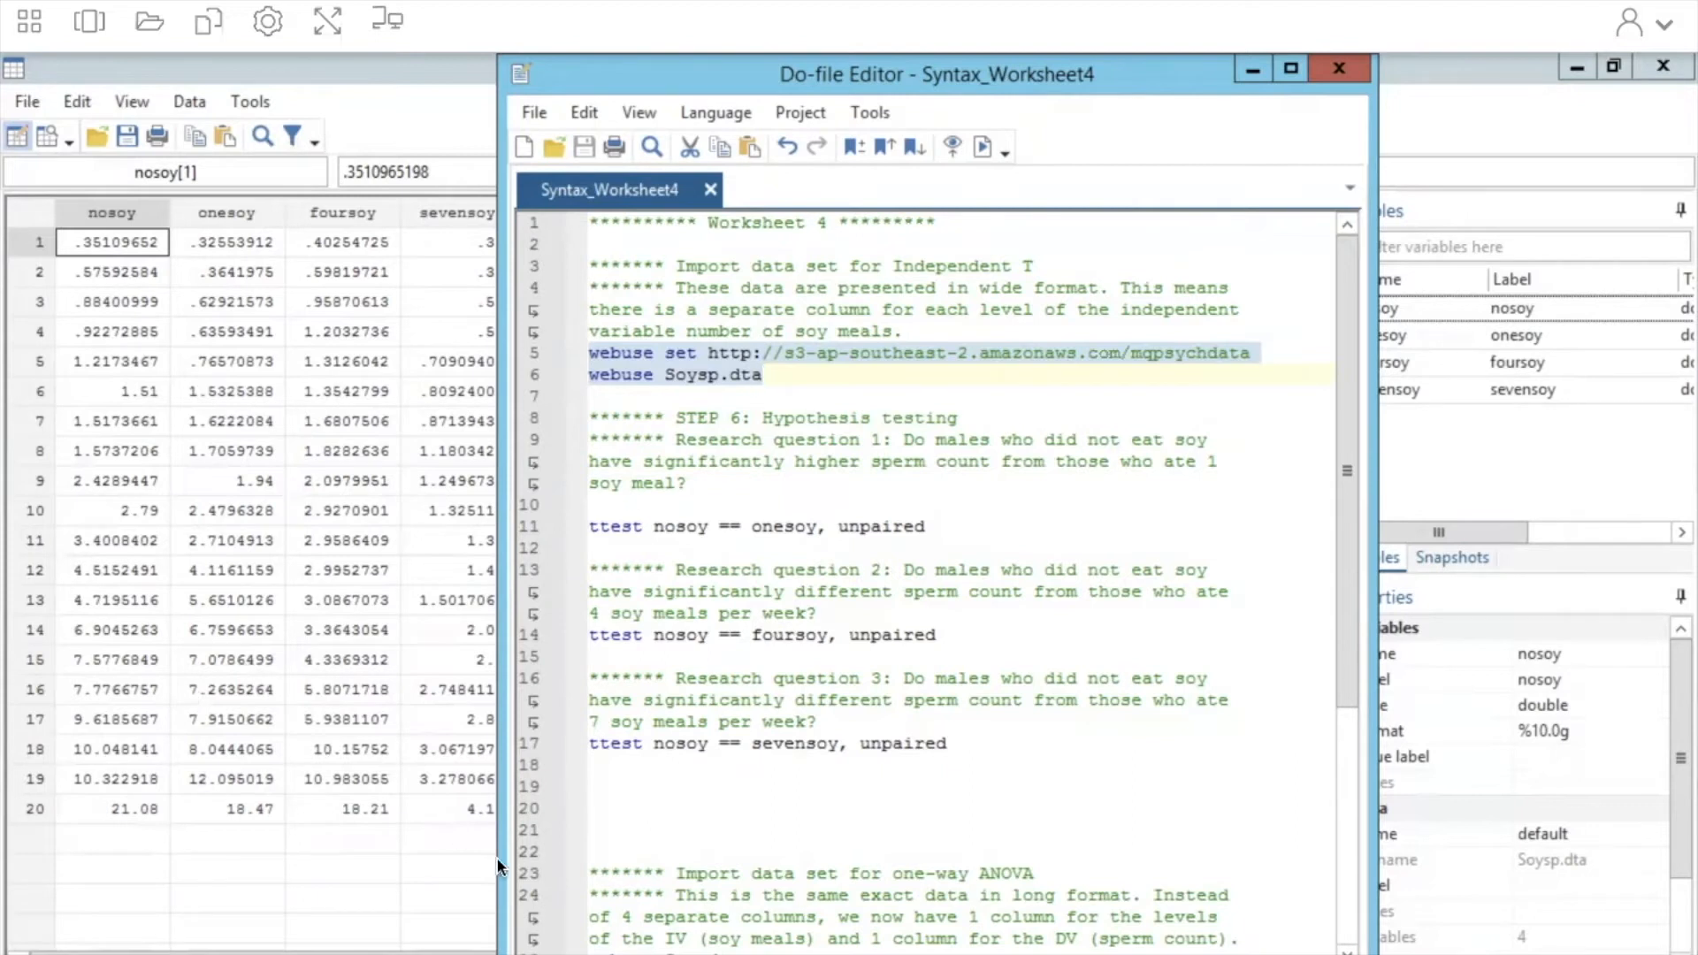
click(953, 527)
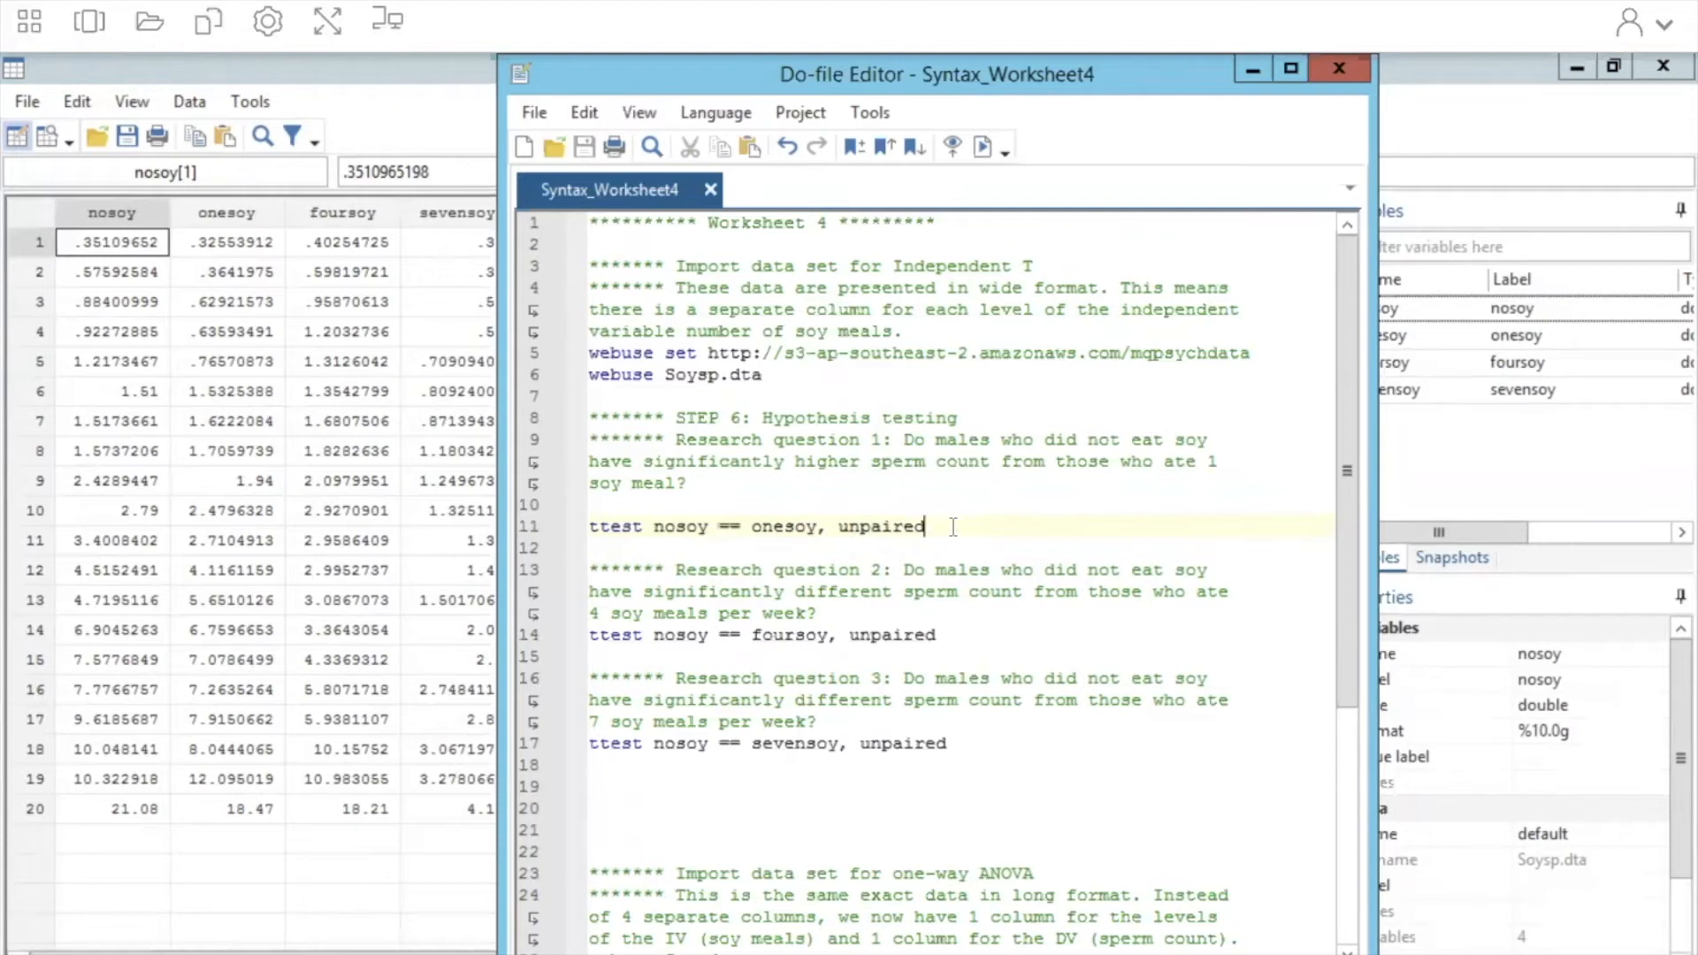
drag(953, 527, 584, 528)
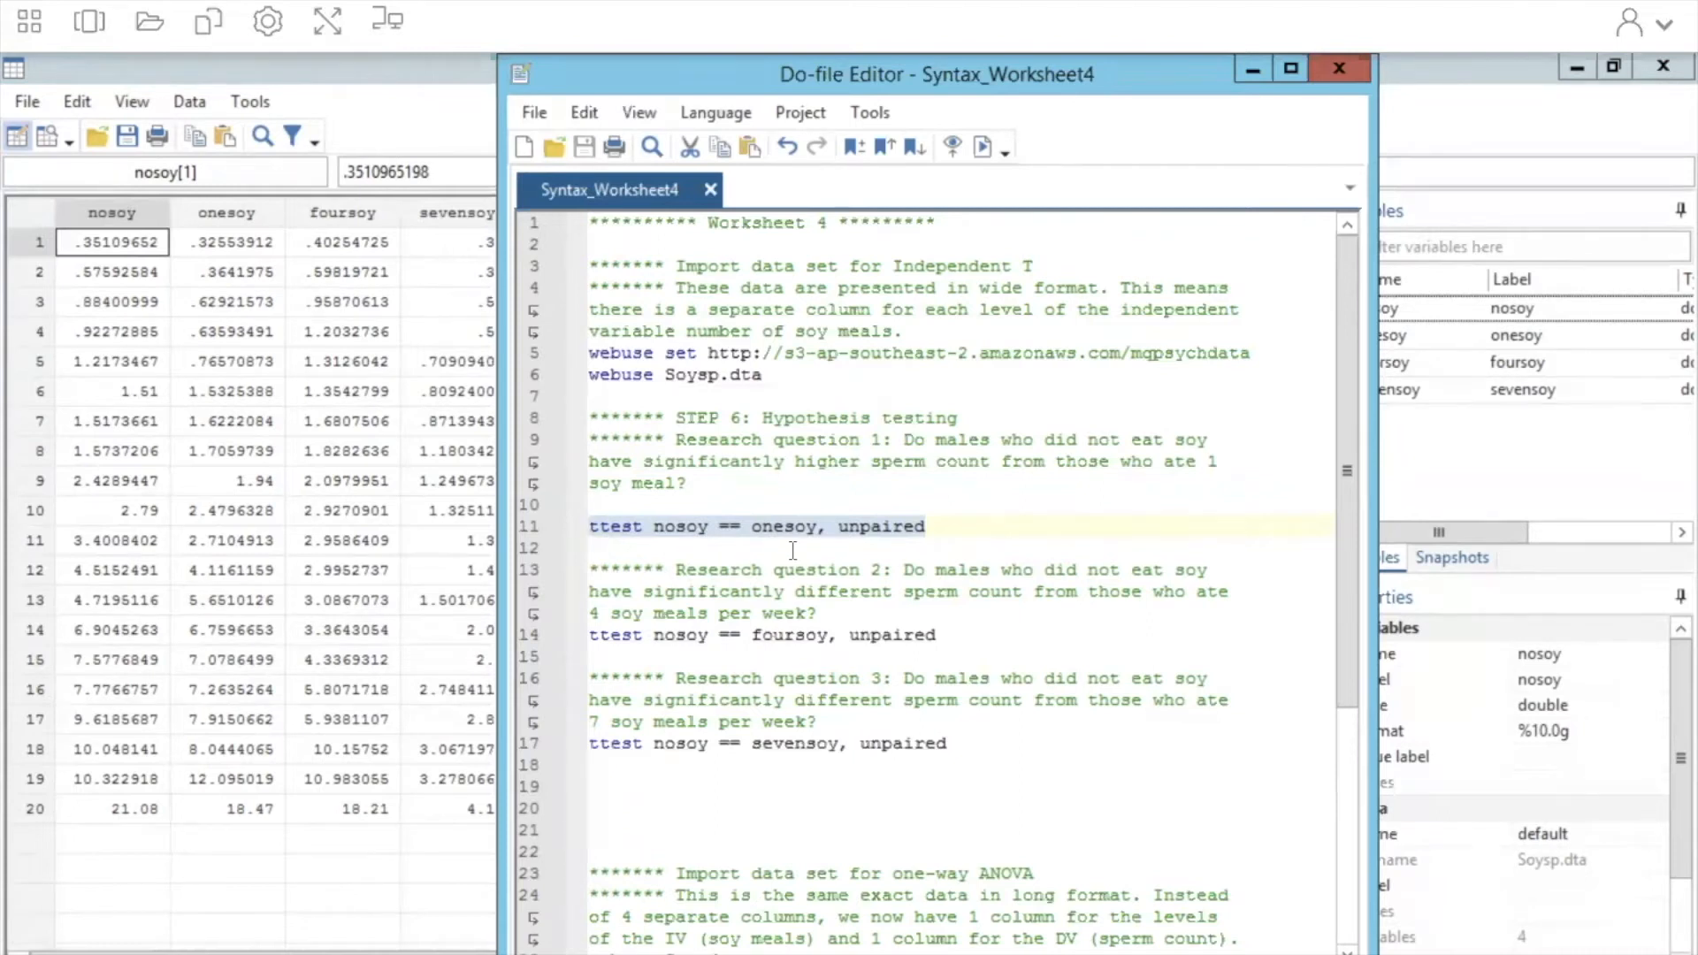
click(822, 548)
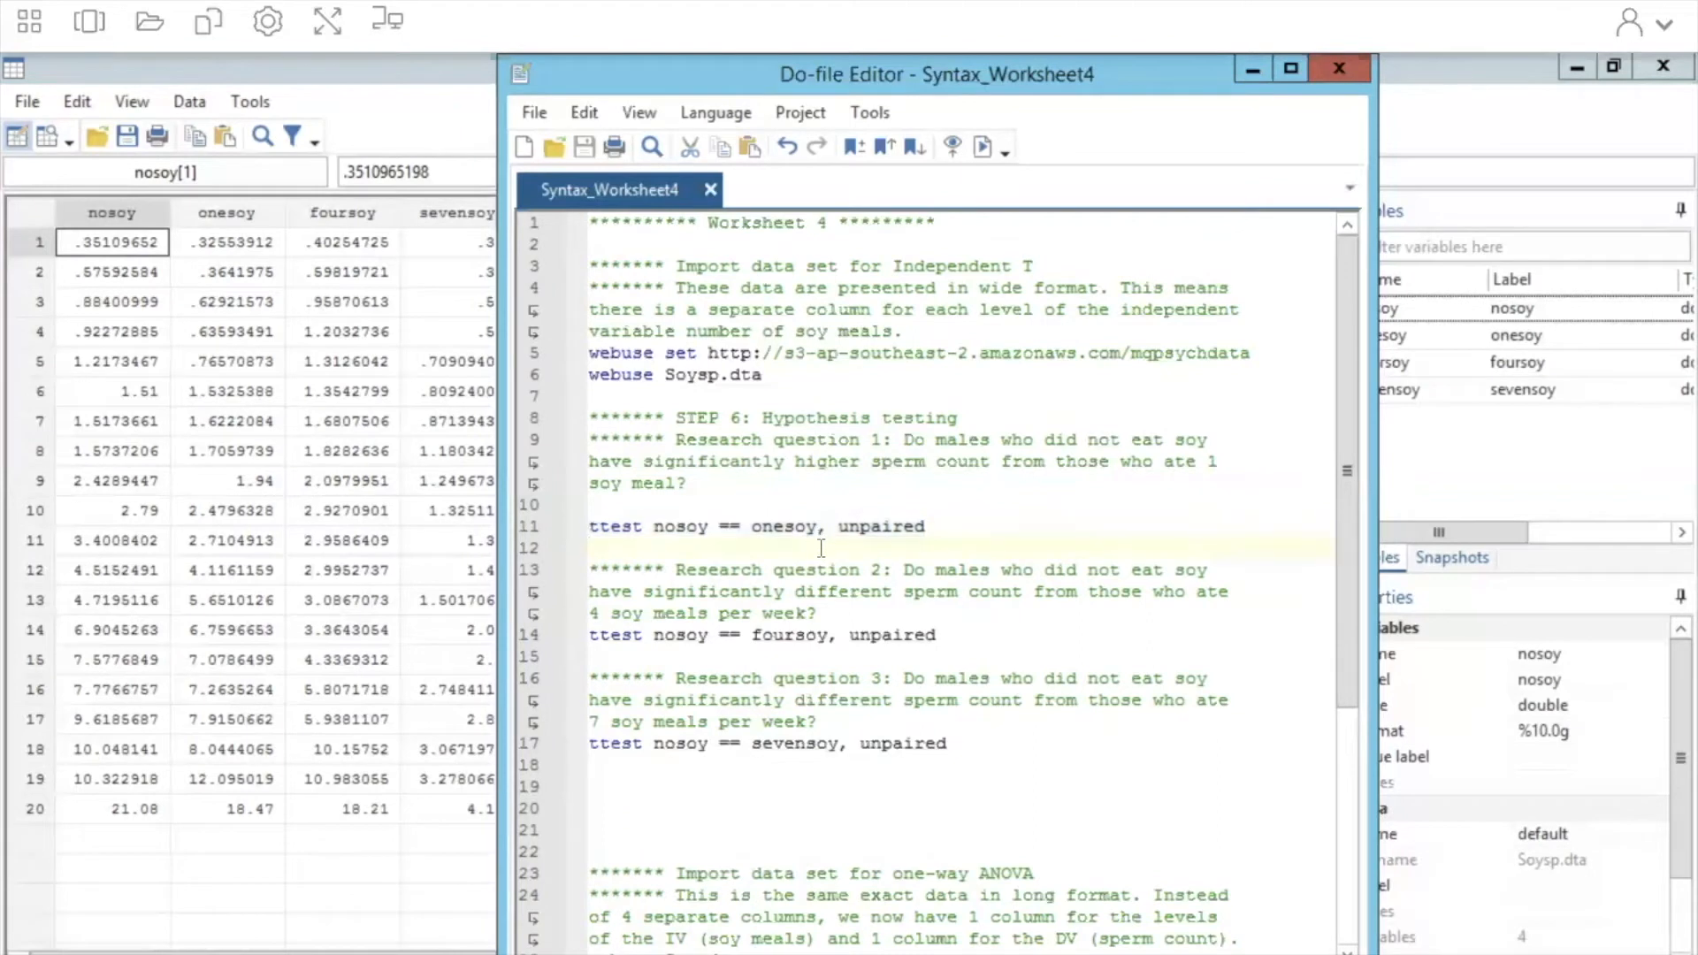
drag(822, 529, 975, 525)
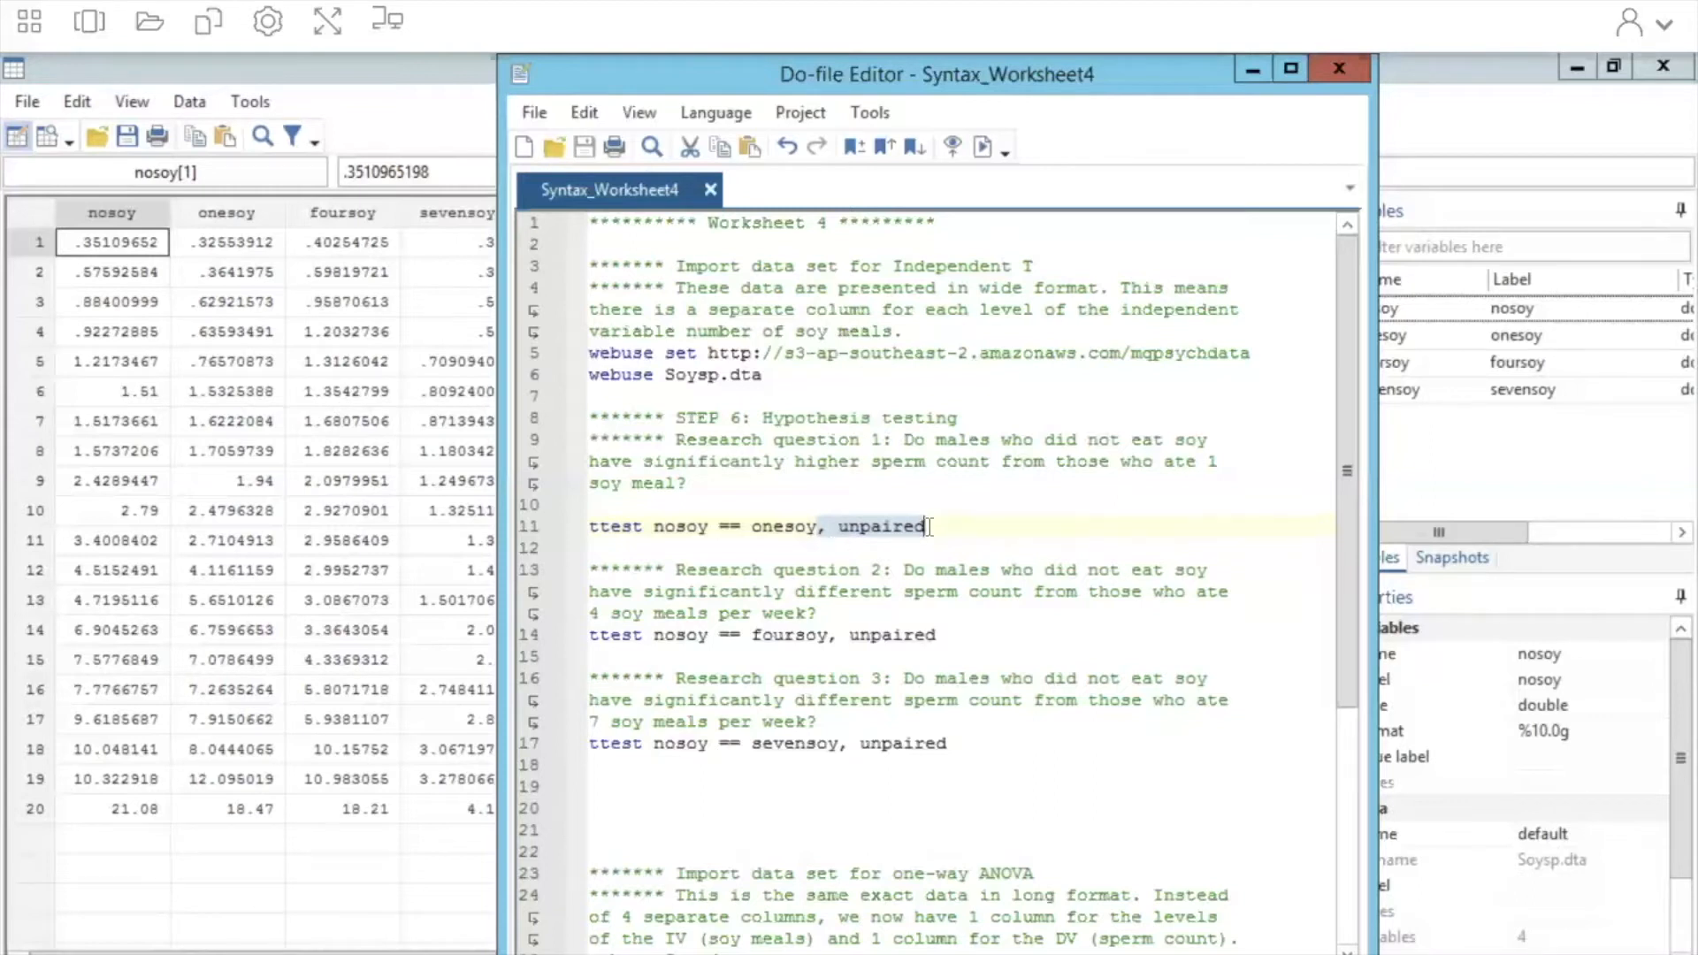
drag(947, 526, 575, 528)
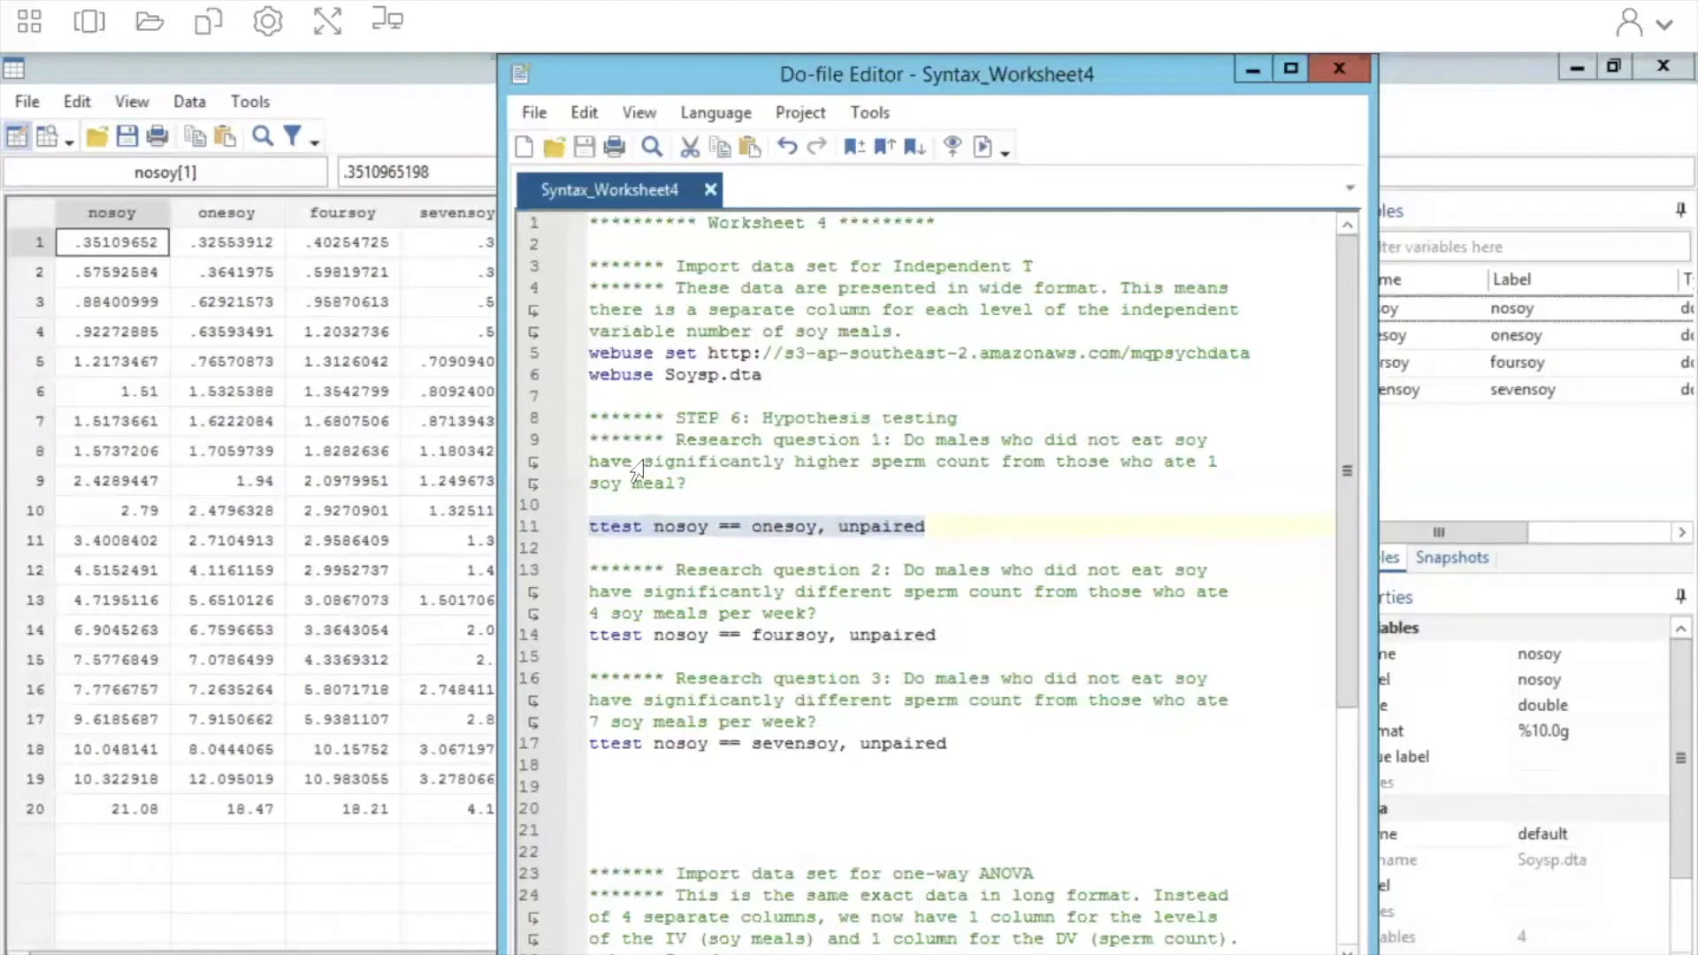
click(982, 147)
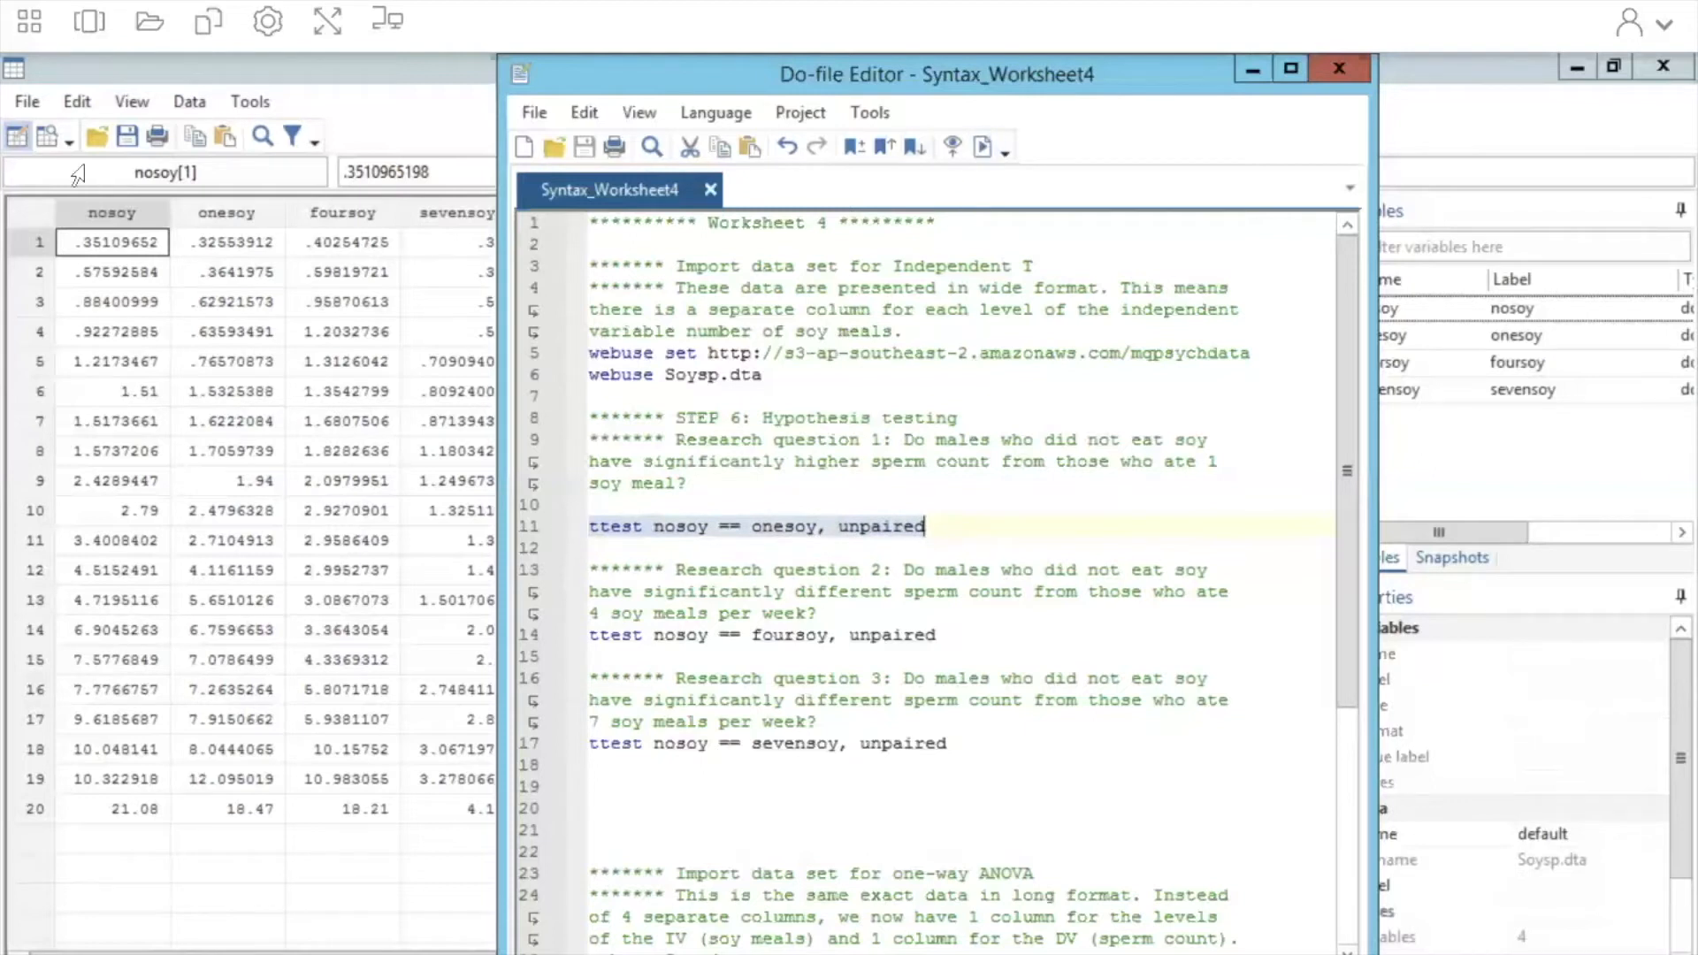
click(89, 35)
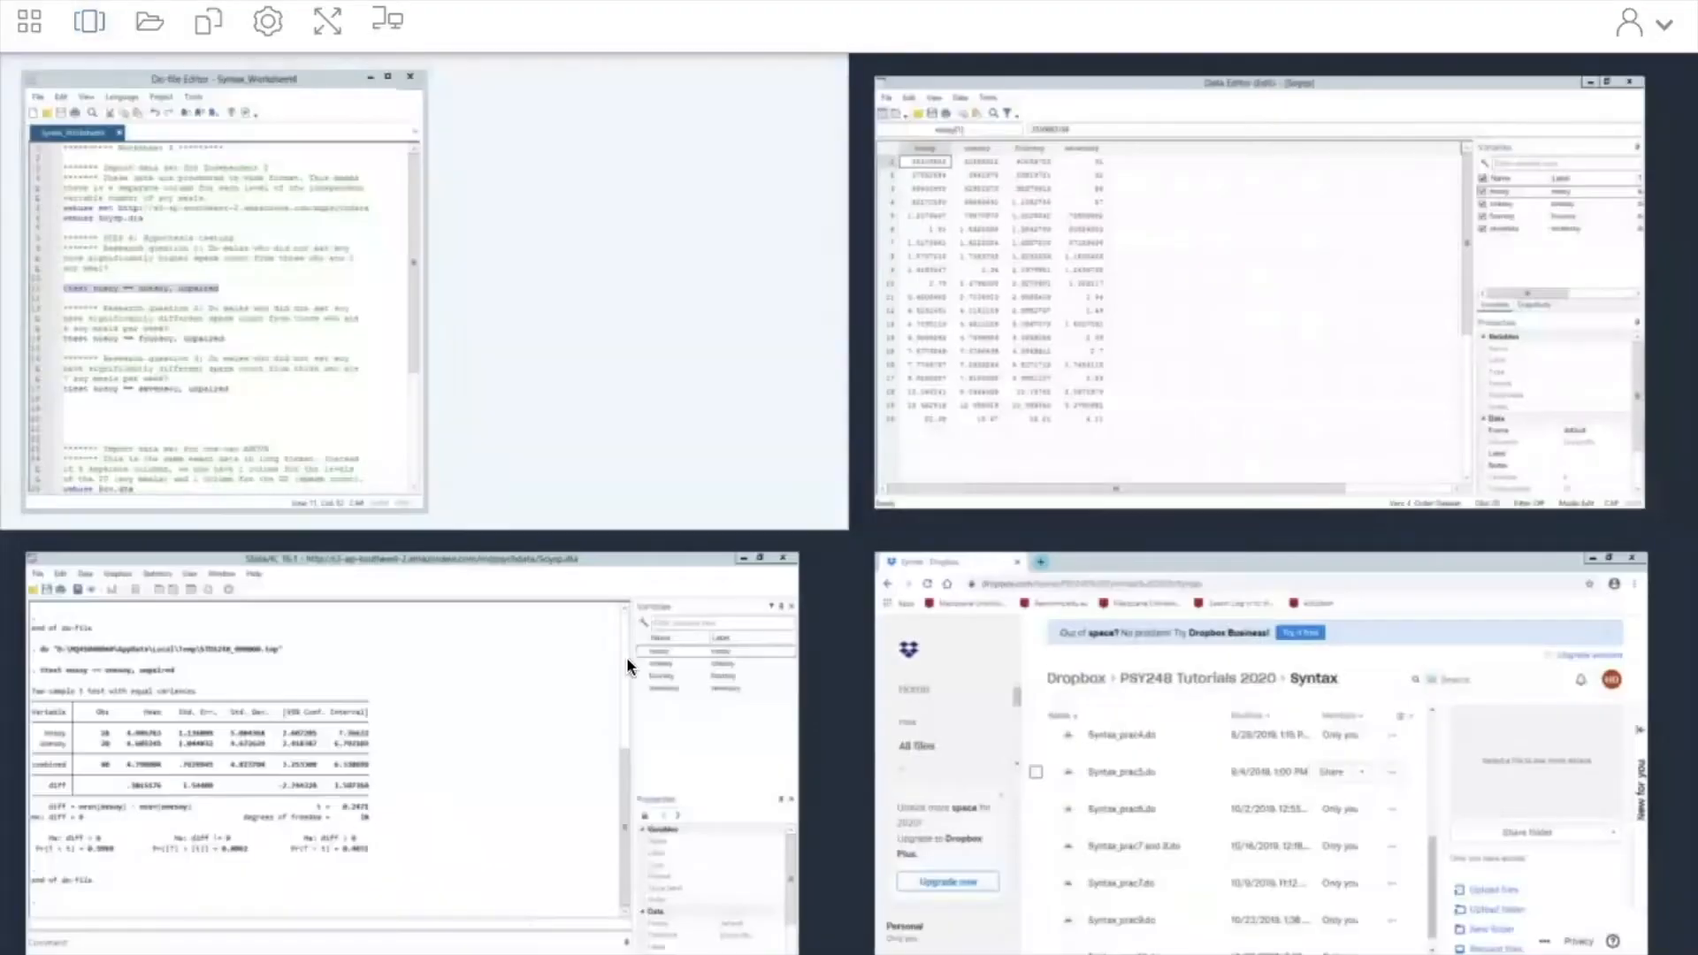
click(628, 663)
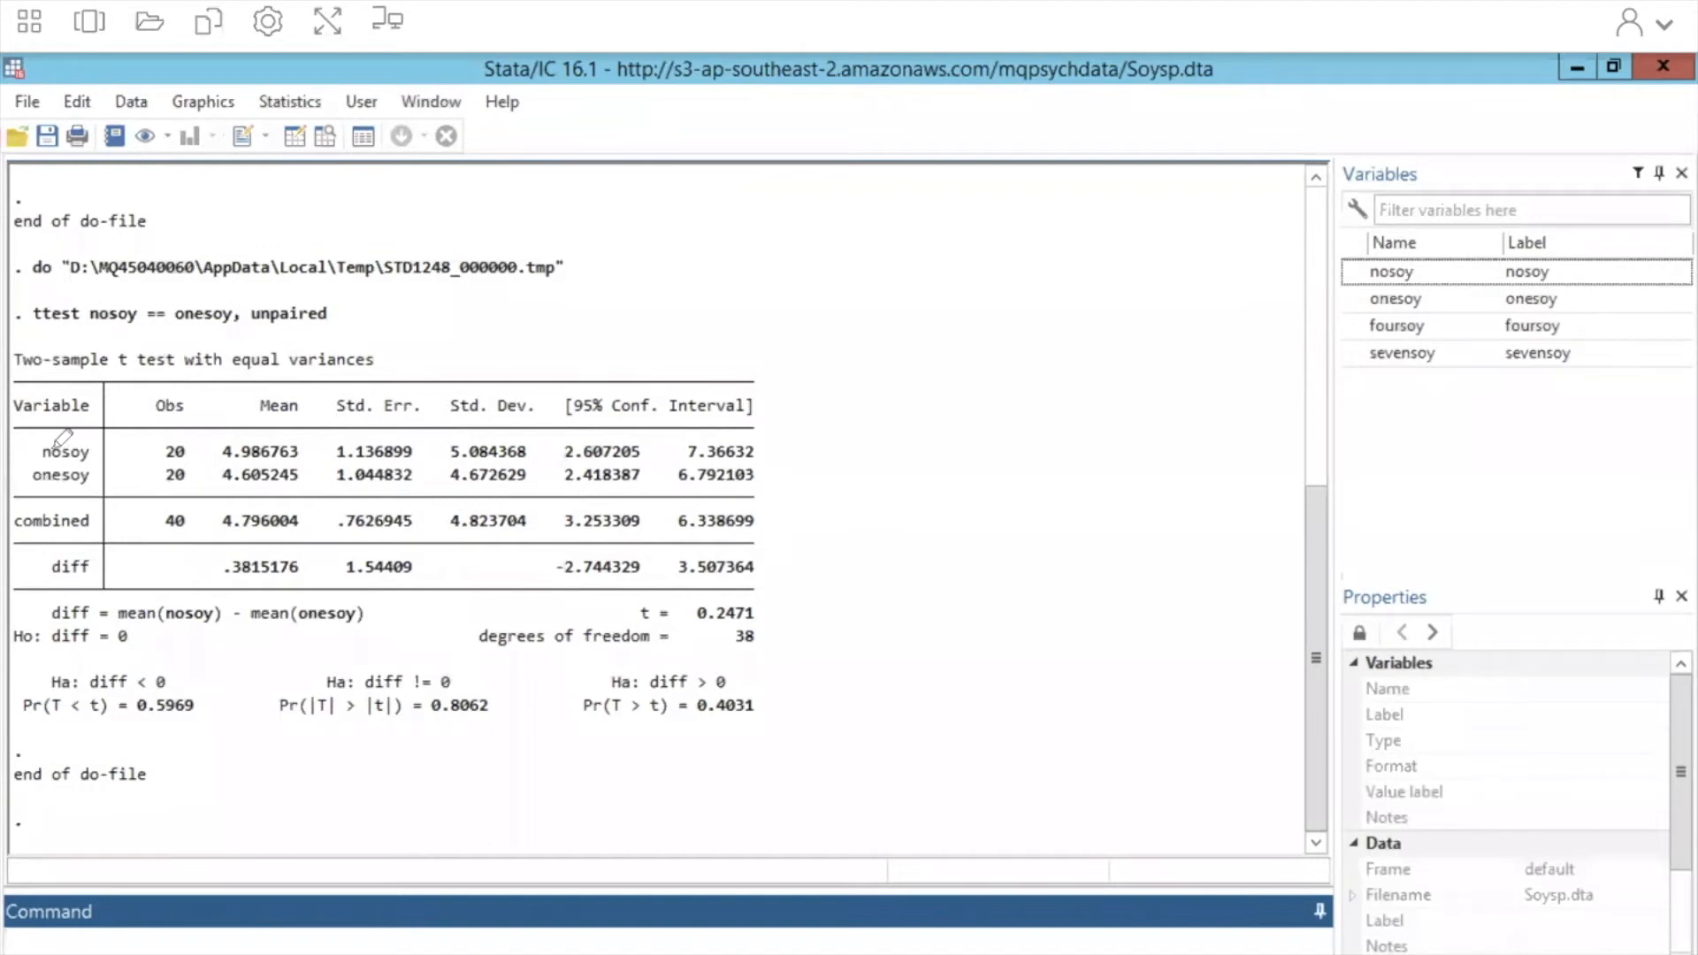
Highlight the nosoy and onesoy variable names, observation counts and means in the t-test table
drag(108, 442, 123, 450)
drag(23, 472, 105, 474)
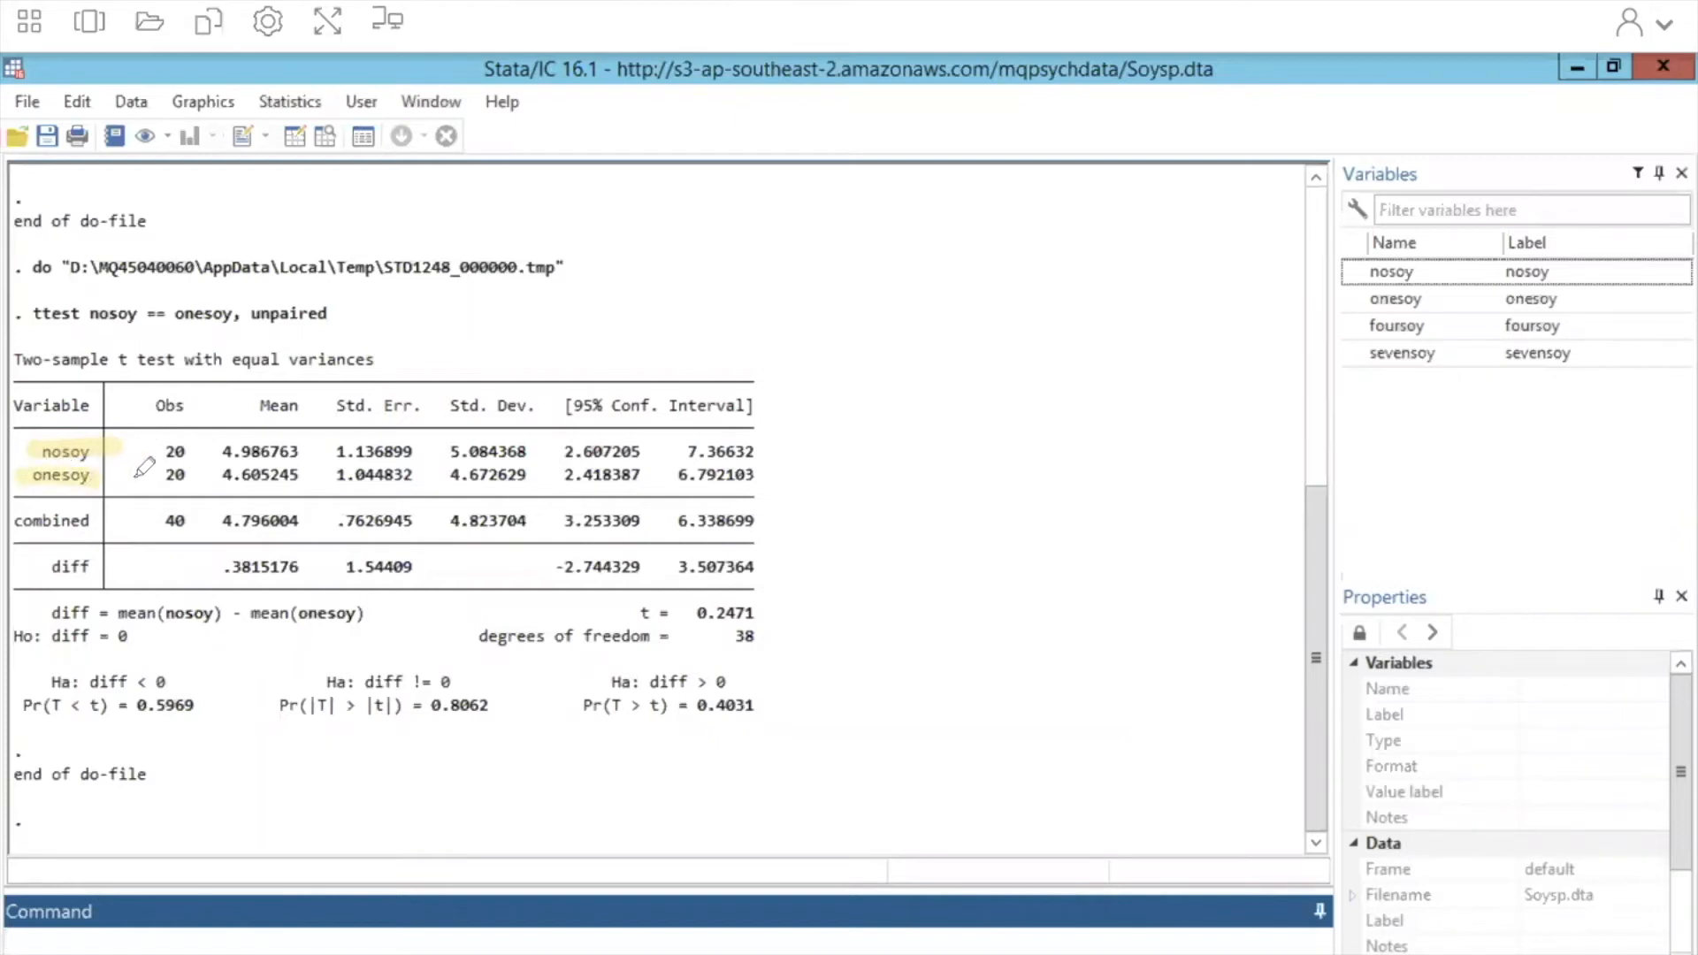
mouse_move(140, 453)
mouse_down()
mouse_move(188, 450)
mouse_move(187, 474)
mouse_up()
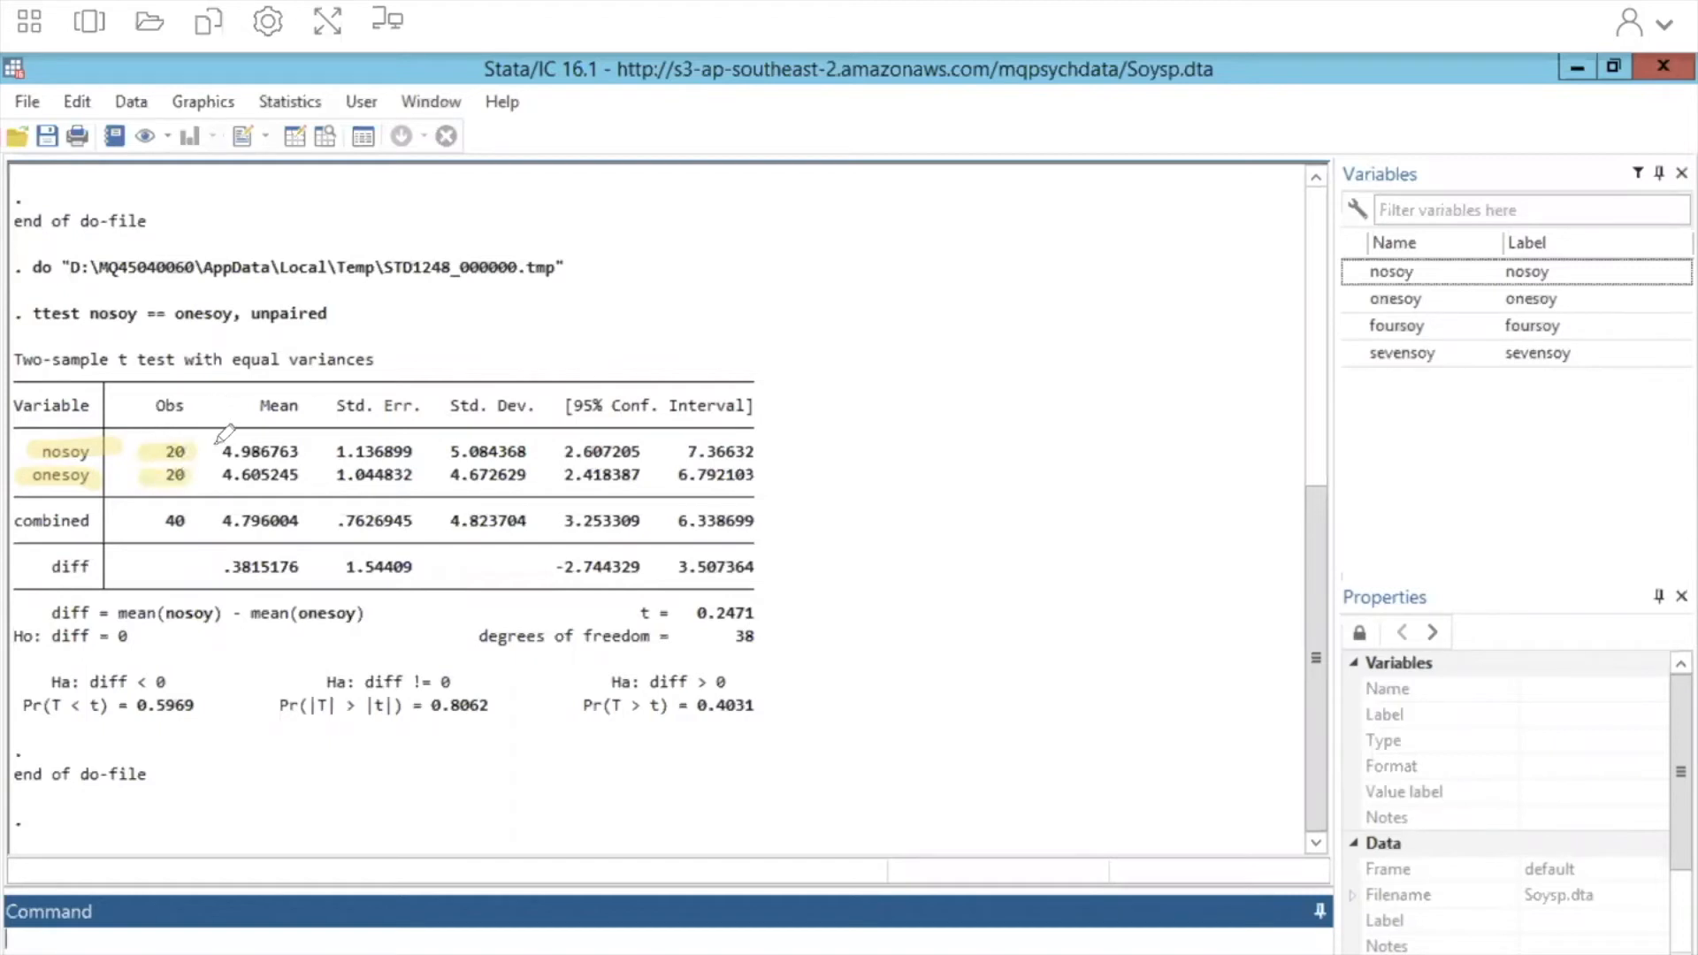
mouse_move(219, 451)
mouse_down()
mouse_move(300, 451)
mouse_move(305, 475)
mouse_up()
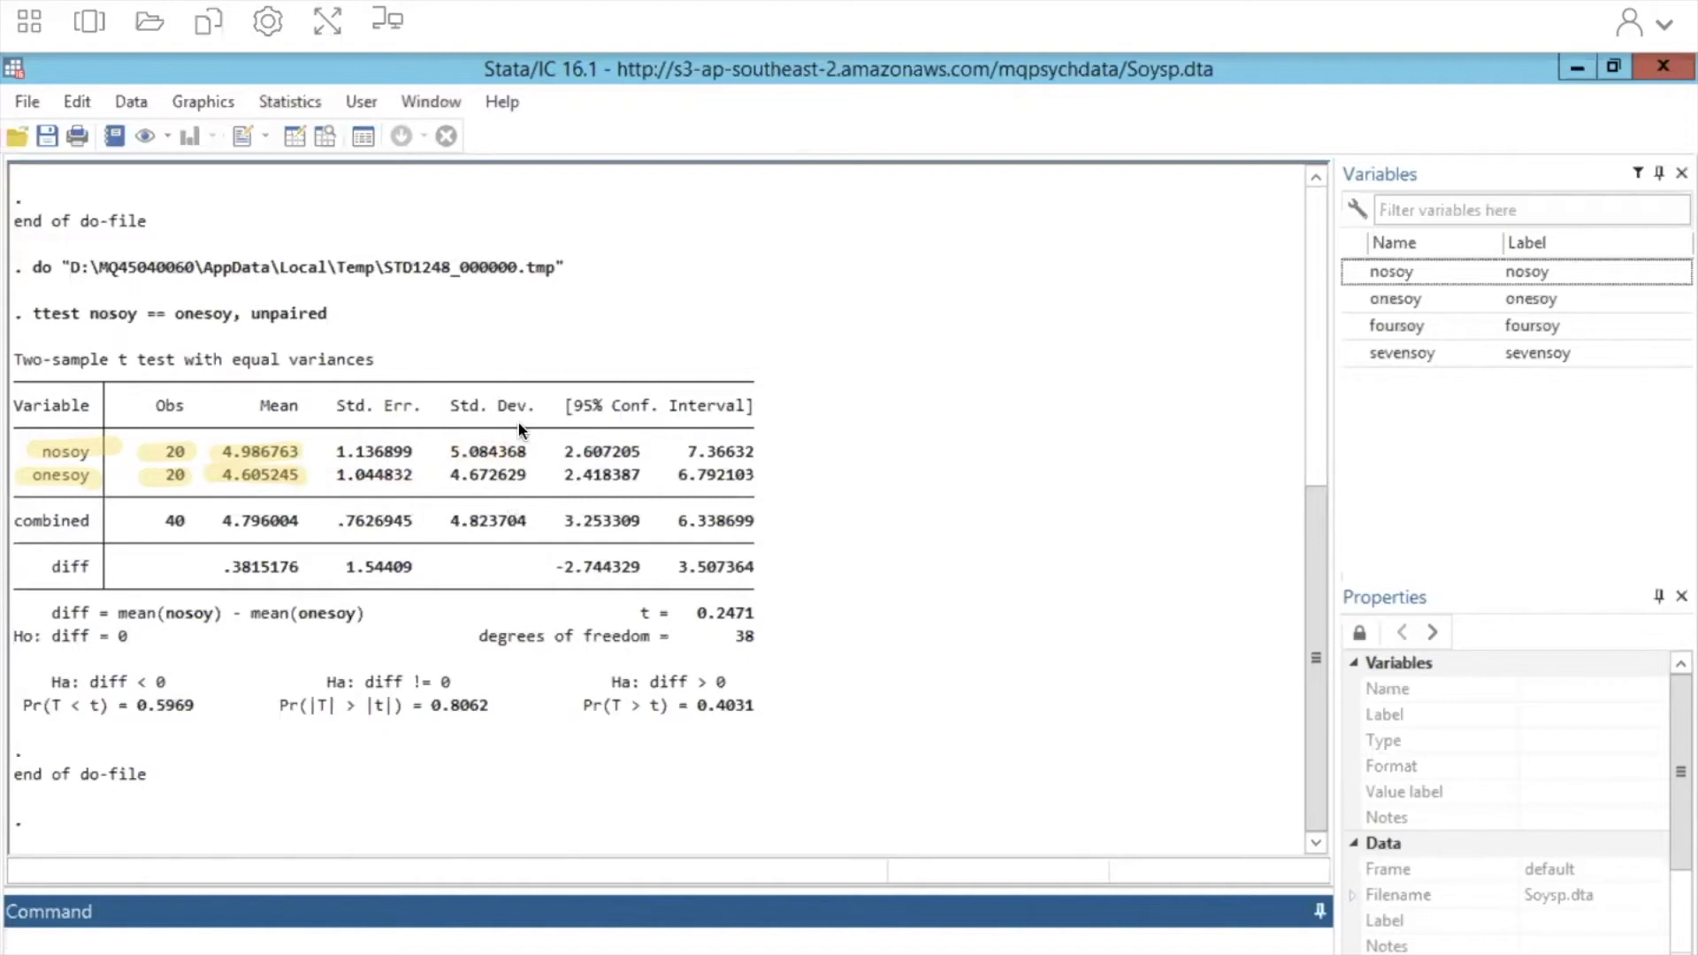
Highlight the 95% confidence intervals of nosoy and onesoy, and bracket the test statistics below the t-test table
drag(554, 447, 753, 442)
drag(555, 476, 768, 475)
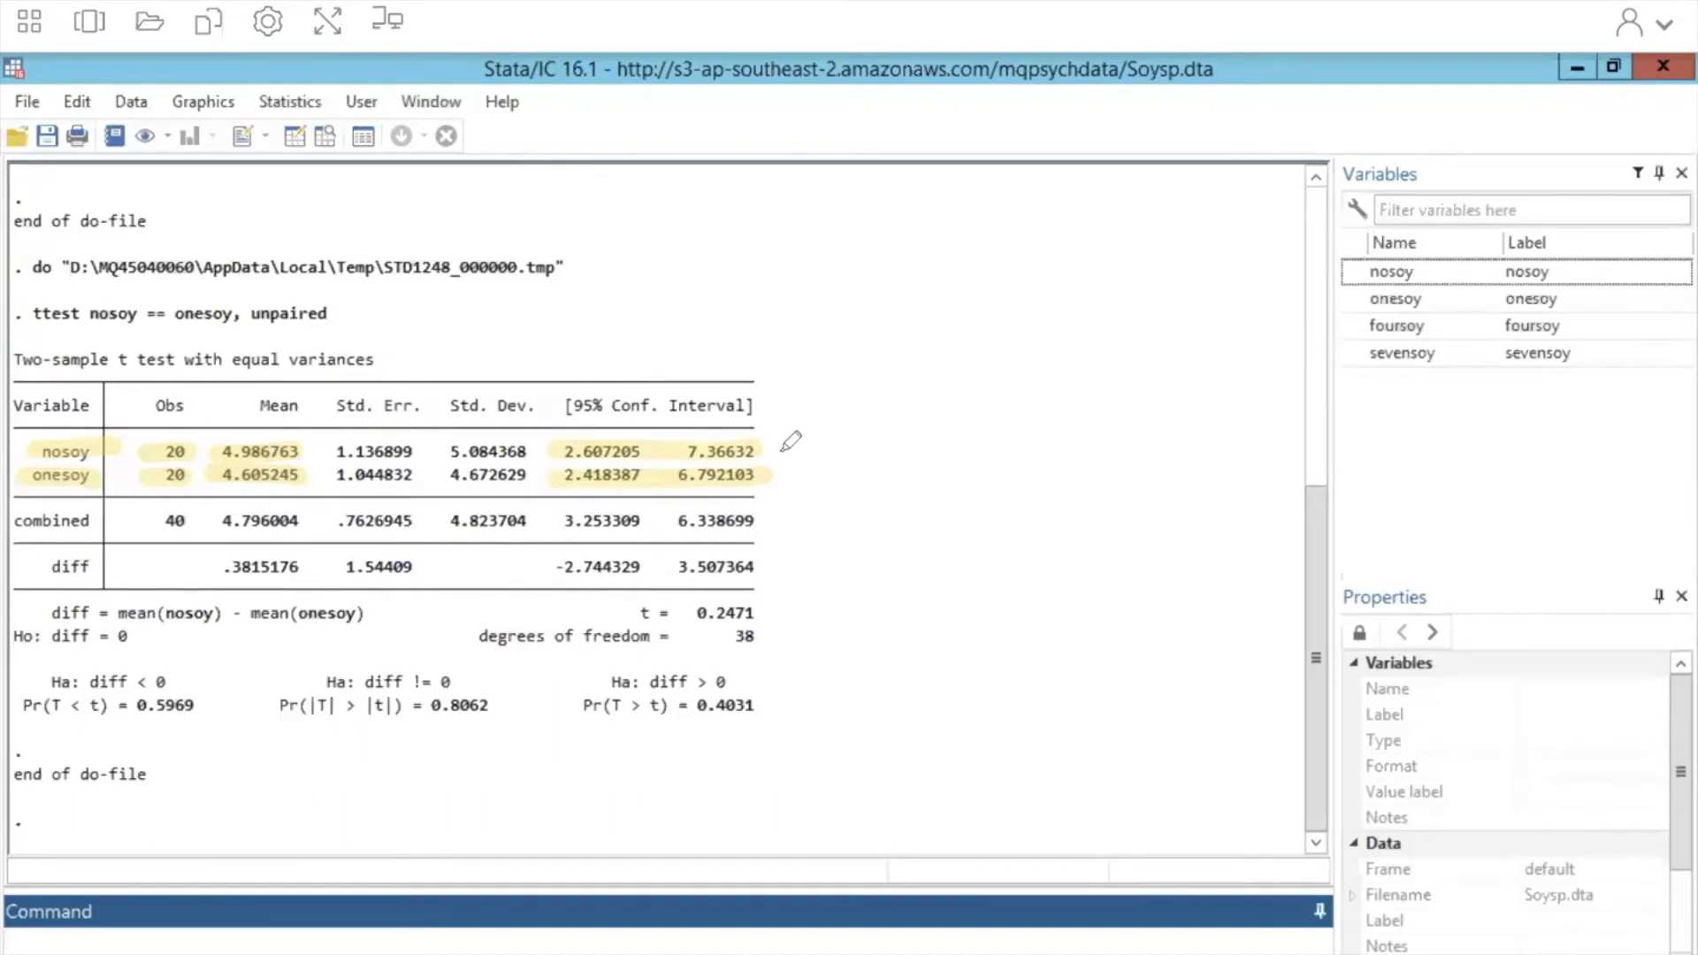
drag(777, 443, 796, 443)
drag(782, 476, 811, 479)
mouse_move(748, 584)
mouse_down()
mouse_move(782, 610)
mouse_move(781, 739)
mouse_move(747, 729)
mouse_up()
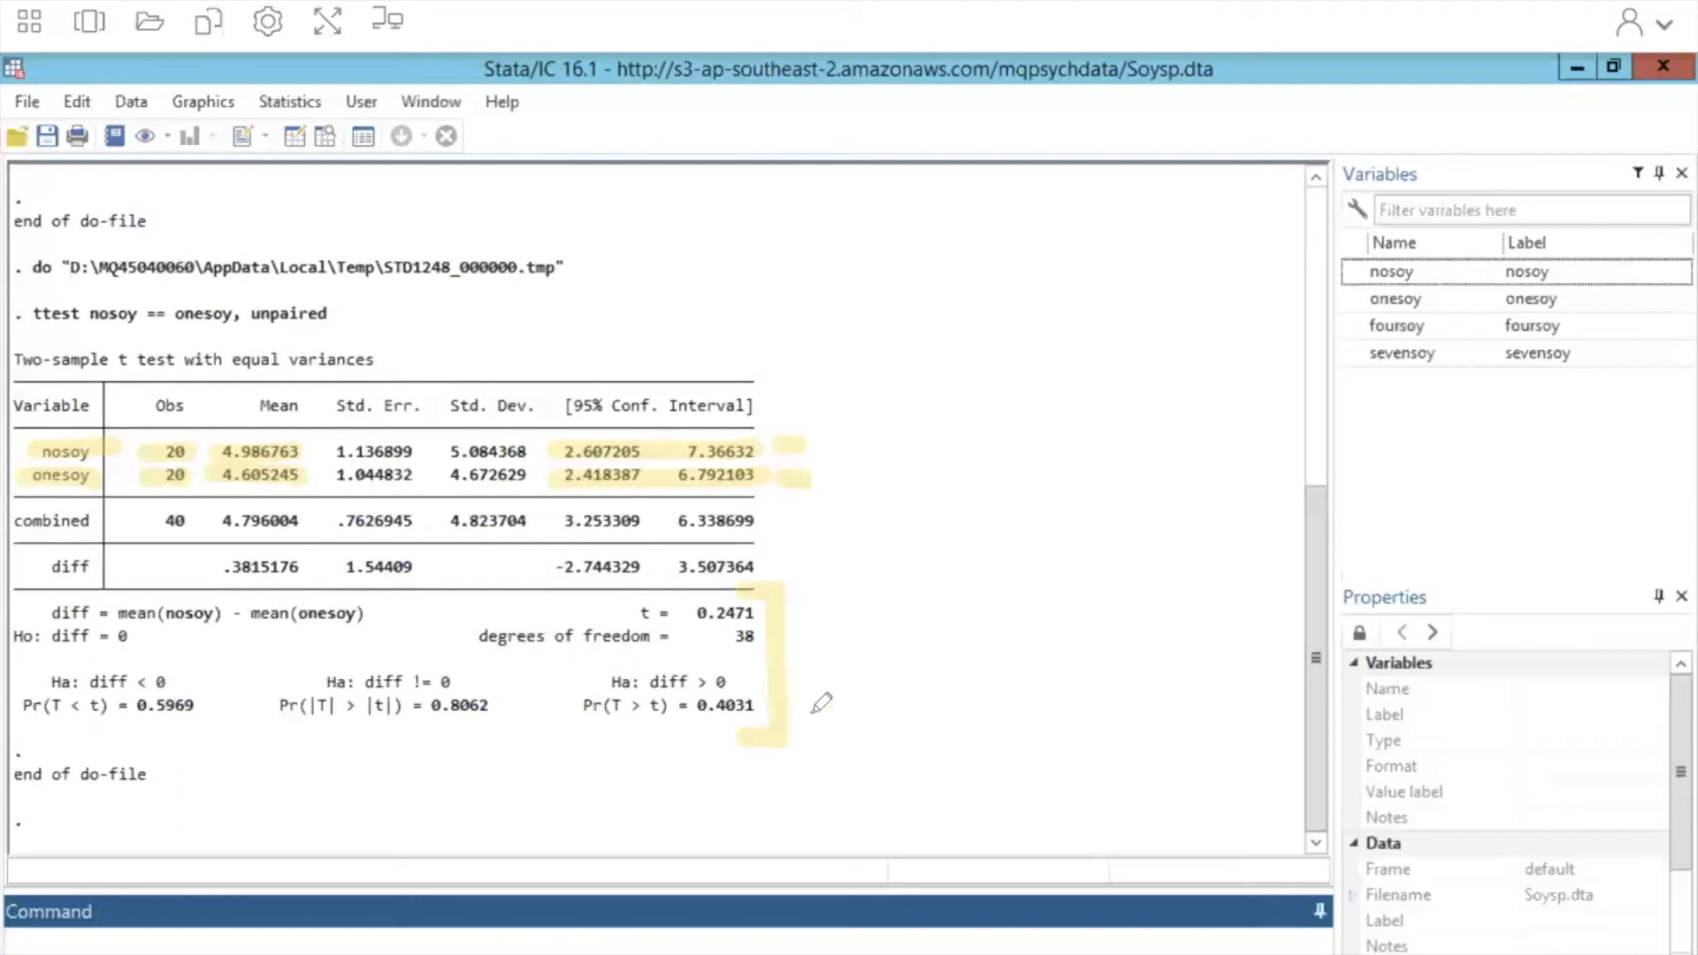